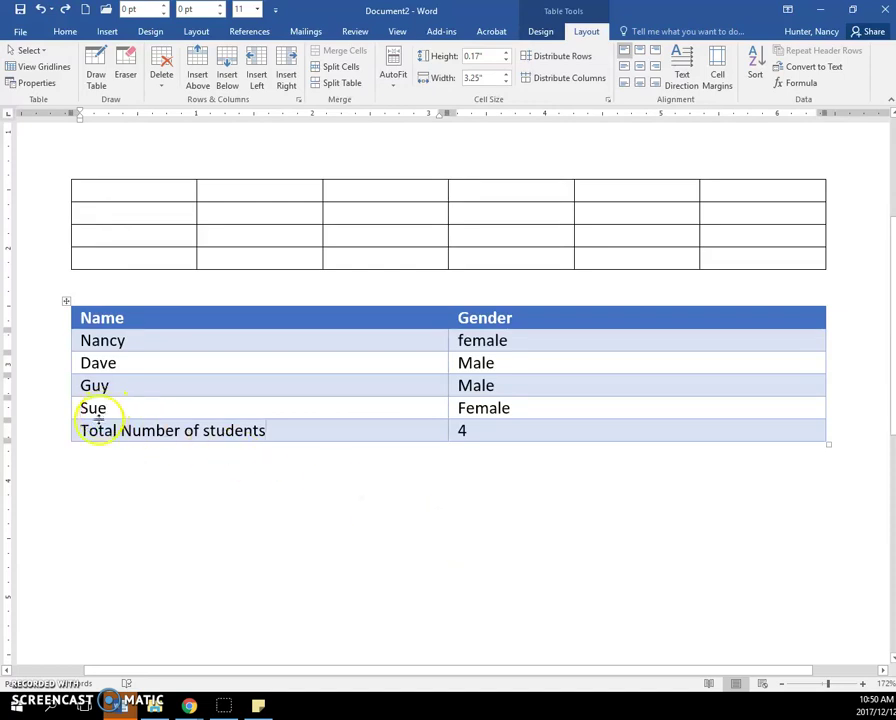
# Step: Select the Total Number of students row and set the border pen to a 2¼ pt light blue line
pyautogui.moveTo(80, 432); pyautogui.dragTo(504, 438)
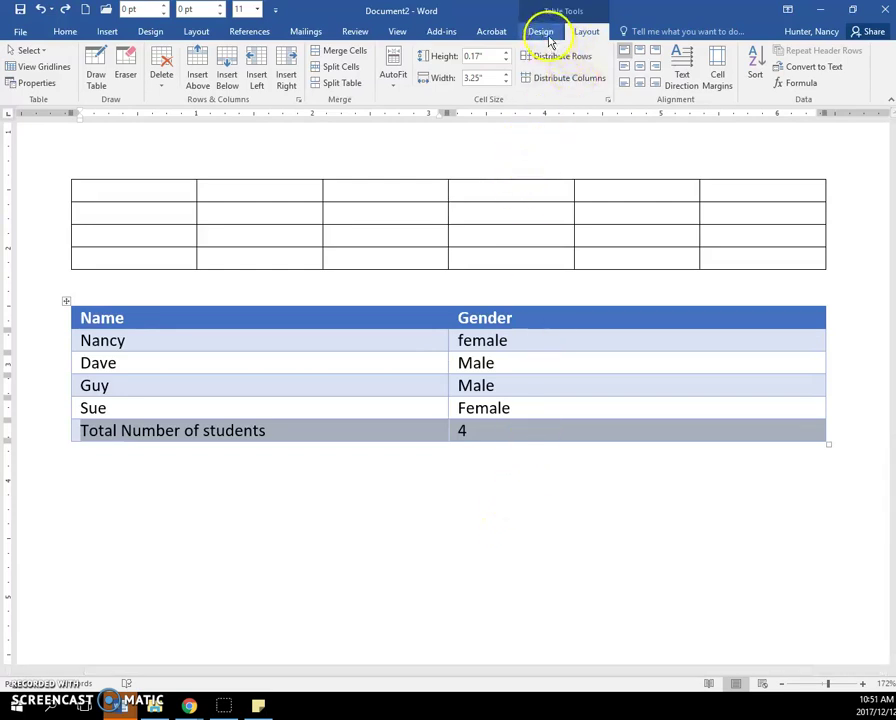
pyautogui.click(541, 33)
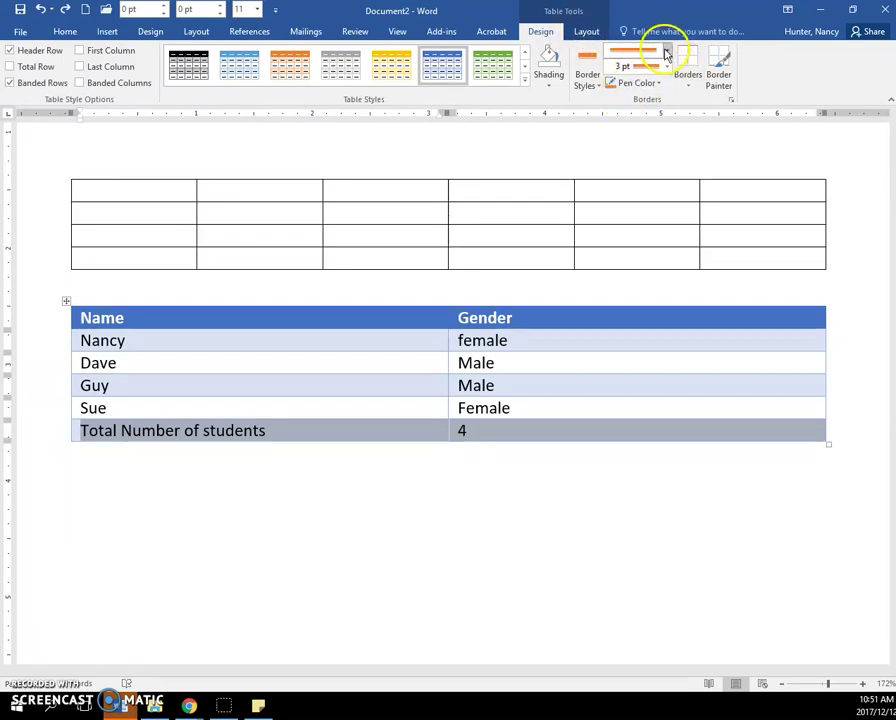
pyautogui.click(667, 52)
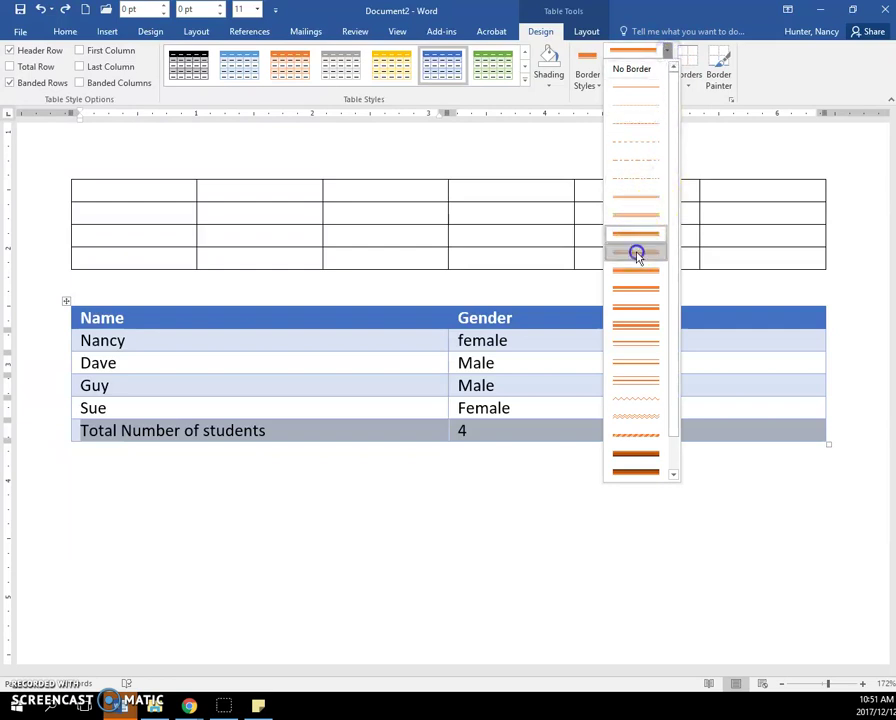
pyautogui.click(634, 252)
pyautogui.click(667, 66)
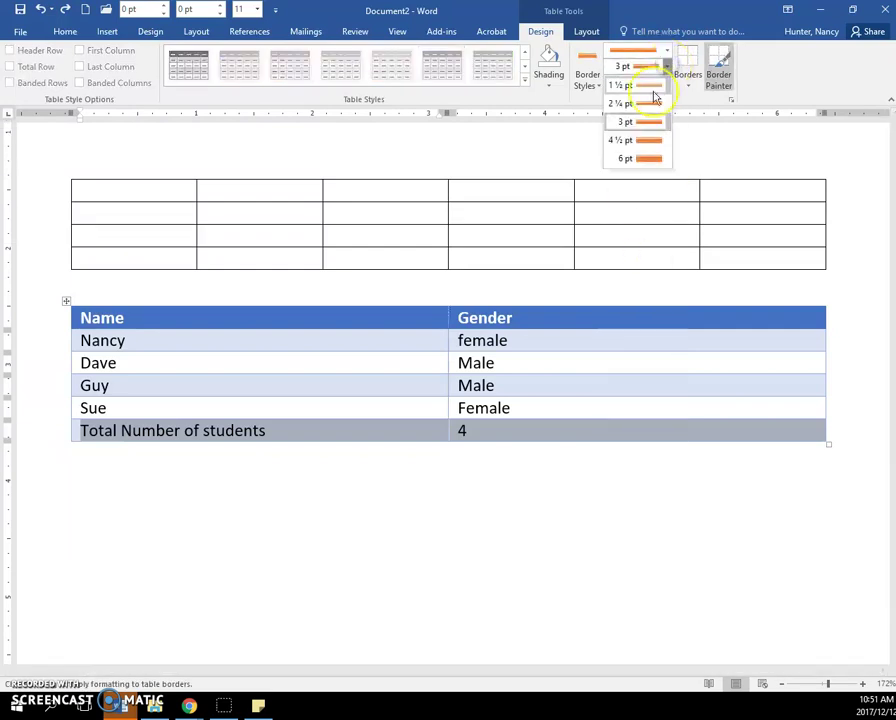
pyautogui.click(645, 104)
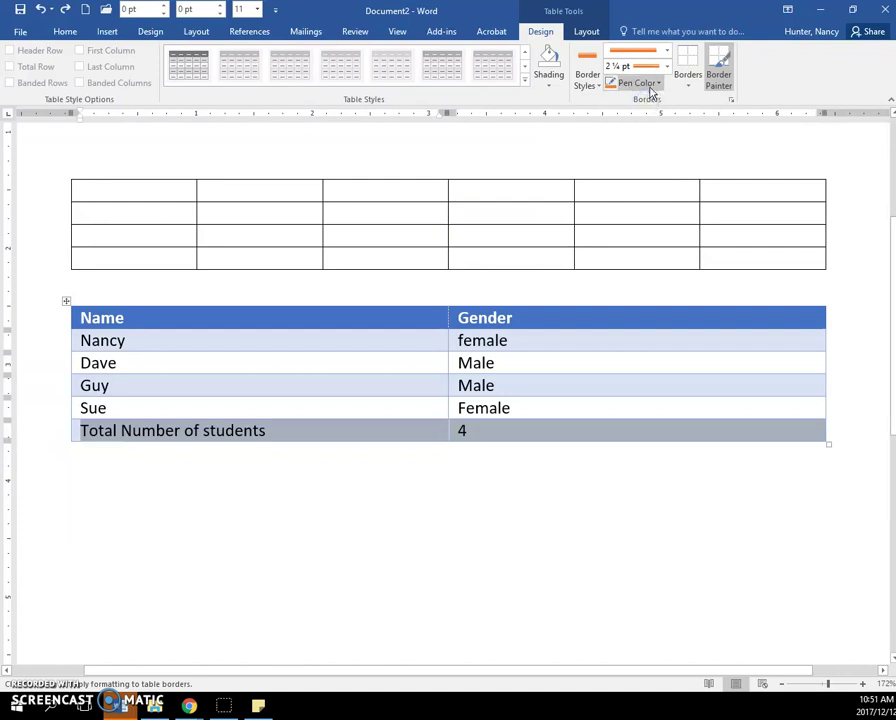
pyautogui.click(650, 85)
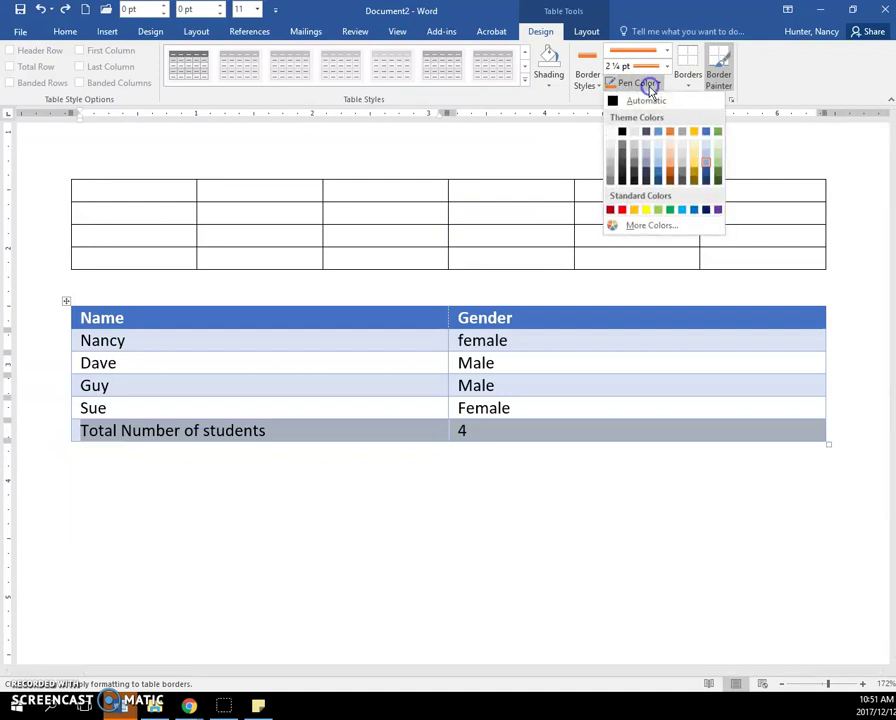
pyautogui.click(682, 209)
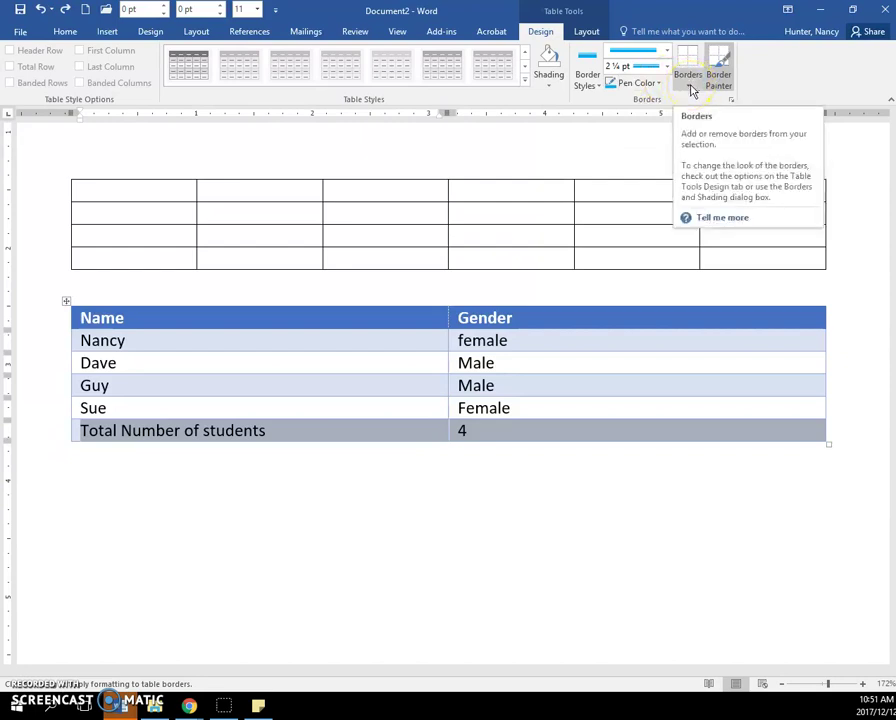
# Step: After trying top and bottom borders, outline the Total row with the light blue pen as Outside Borders
pyautogui.click(690, 88)
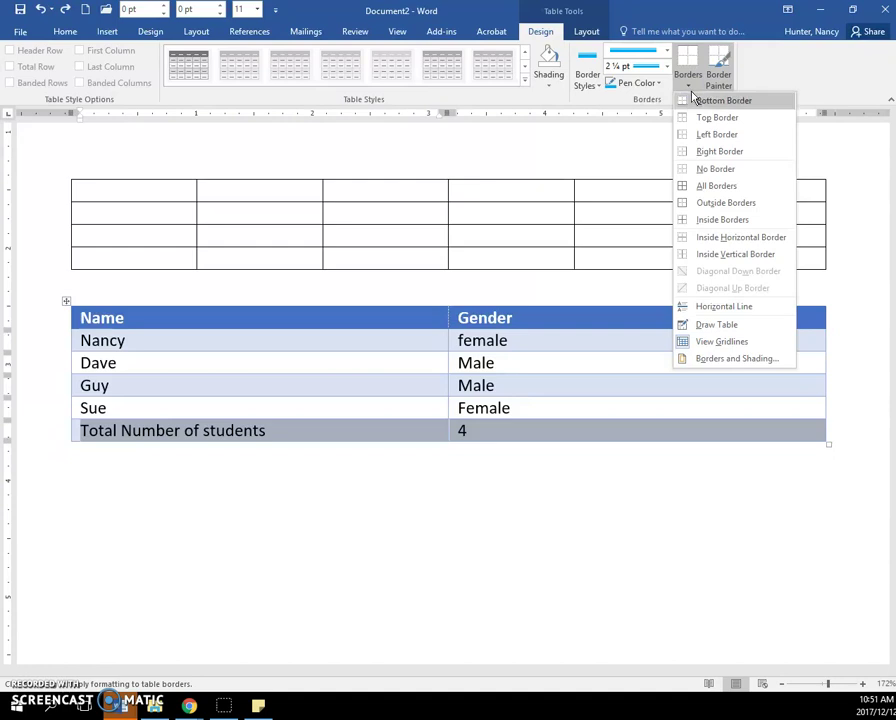
pyautogui.click(697, 118)
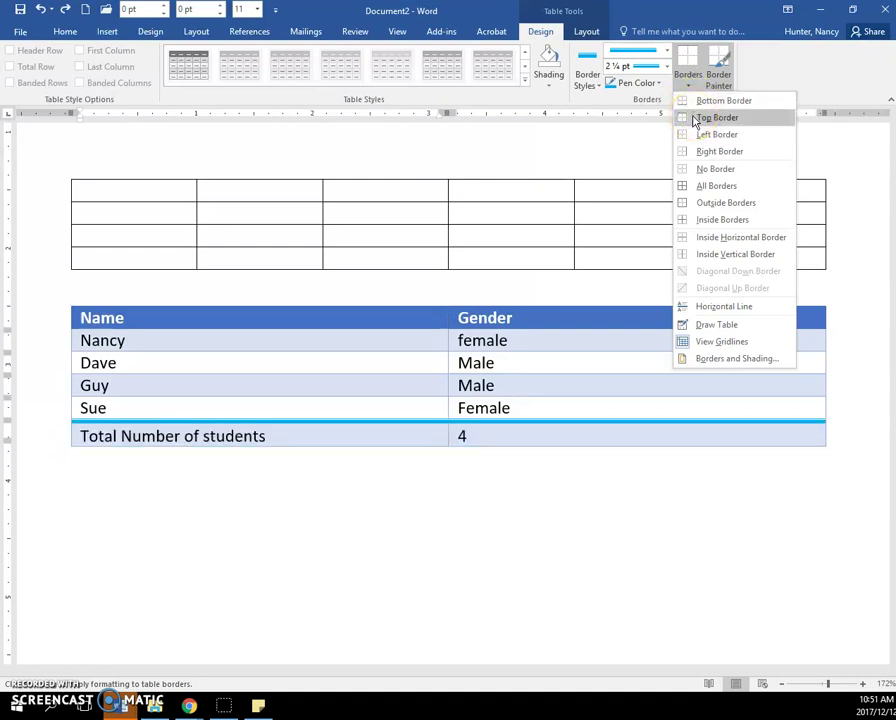
pyautogui.click(708, 102)
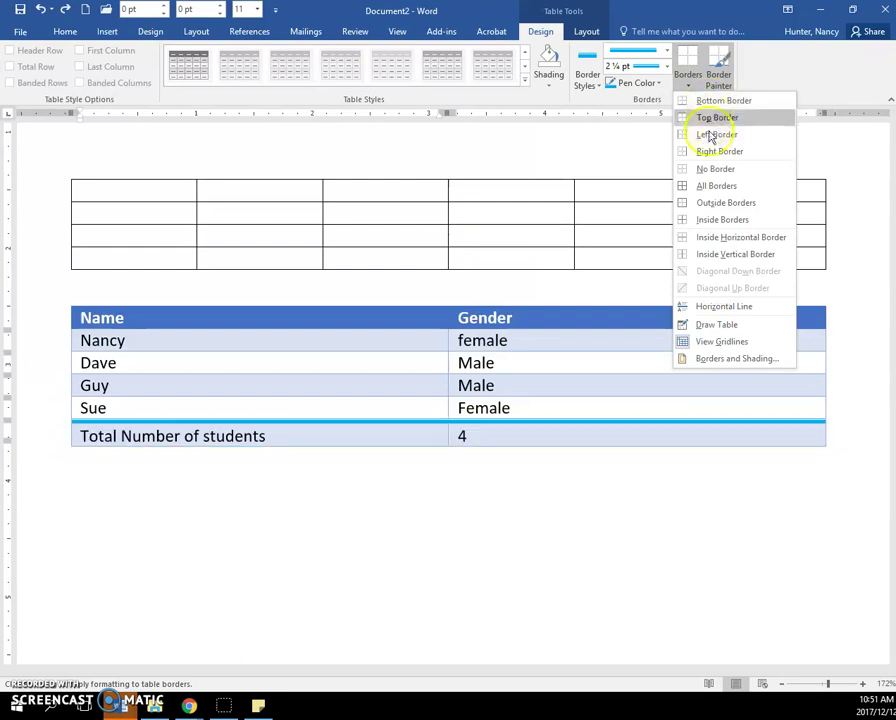
pyautogui.click(716, 204)
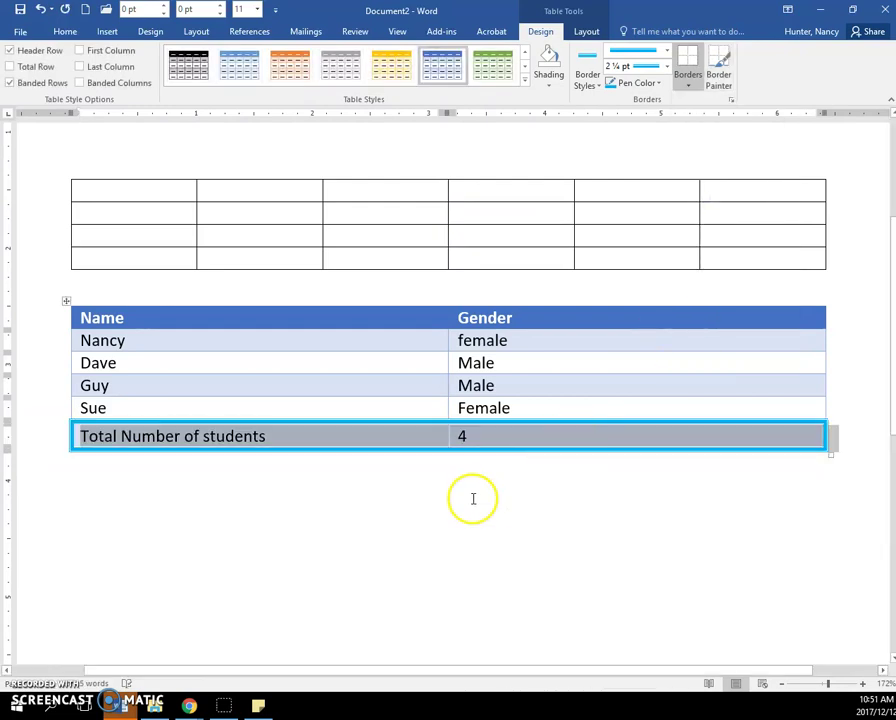
pyautogui.click(464, 499)
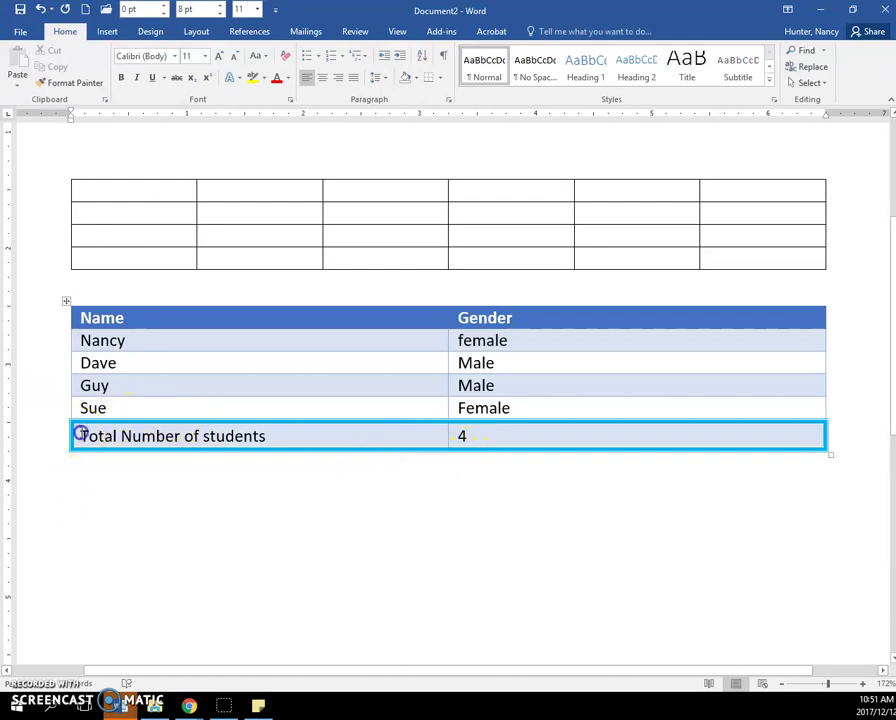
pyautogui.moveTo(78, 430); pyautogui.dragTo(506, 443)
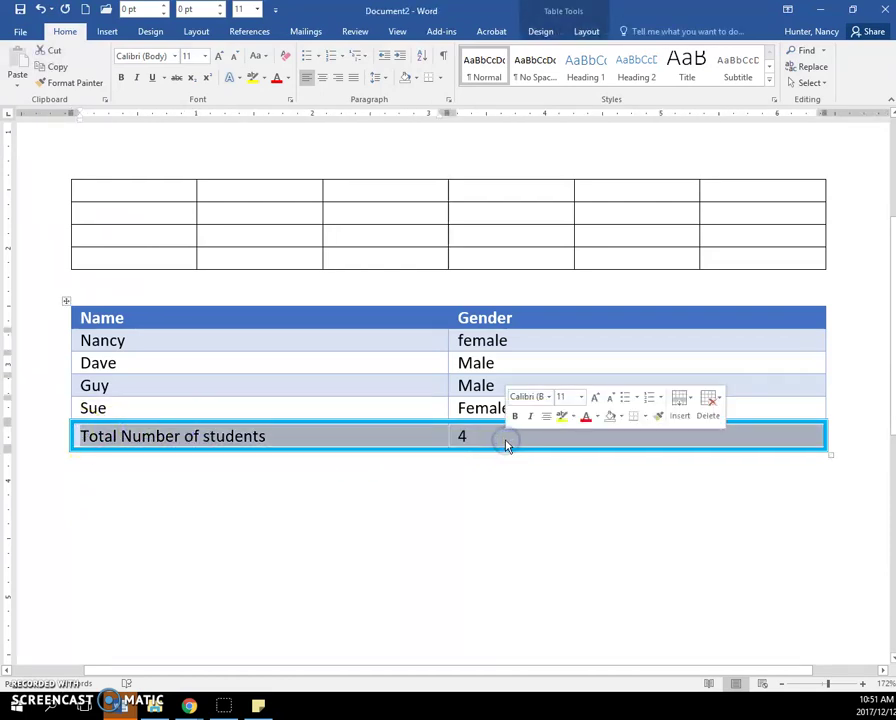
pyautogui.click(578, 33)
pyautogui.click(398, 62)
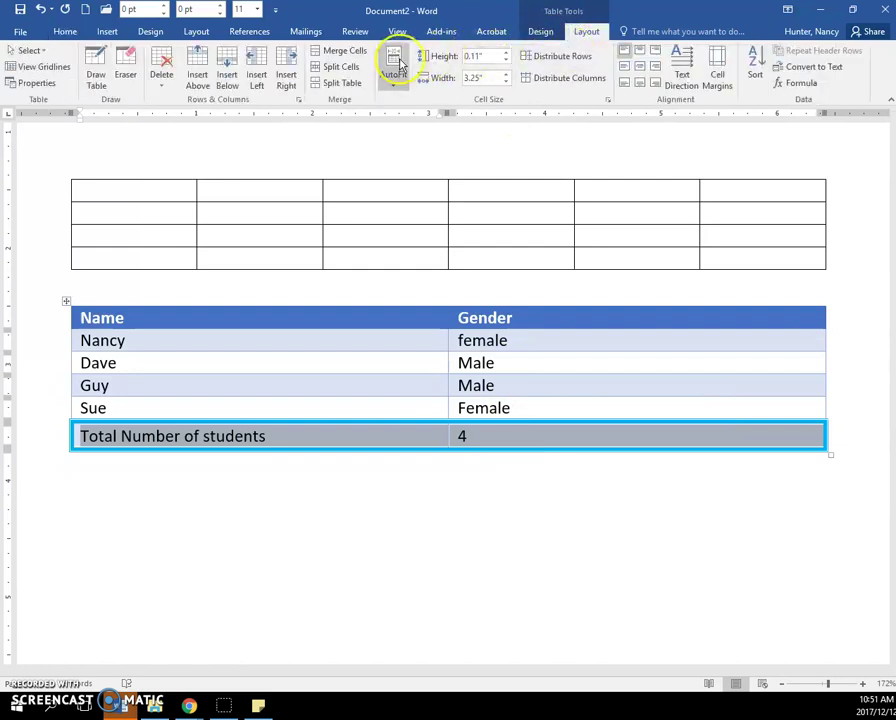
pyautogui.click(352, 54)
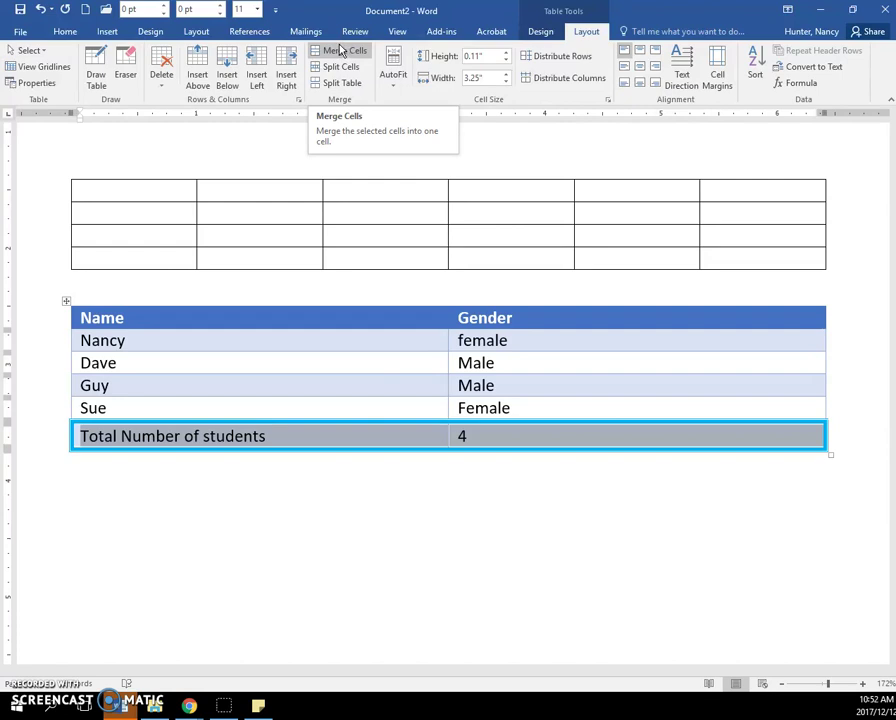
pyautogui.click(340, 52)
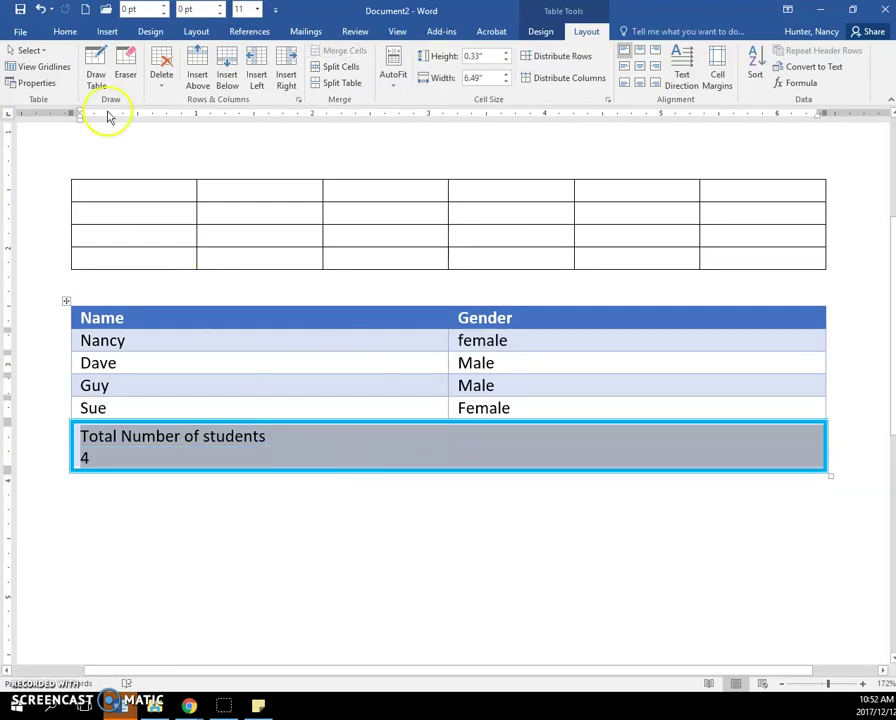
pyautogui.click(41, 9)
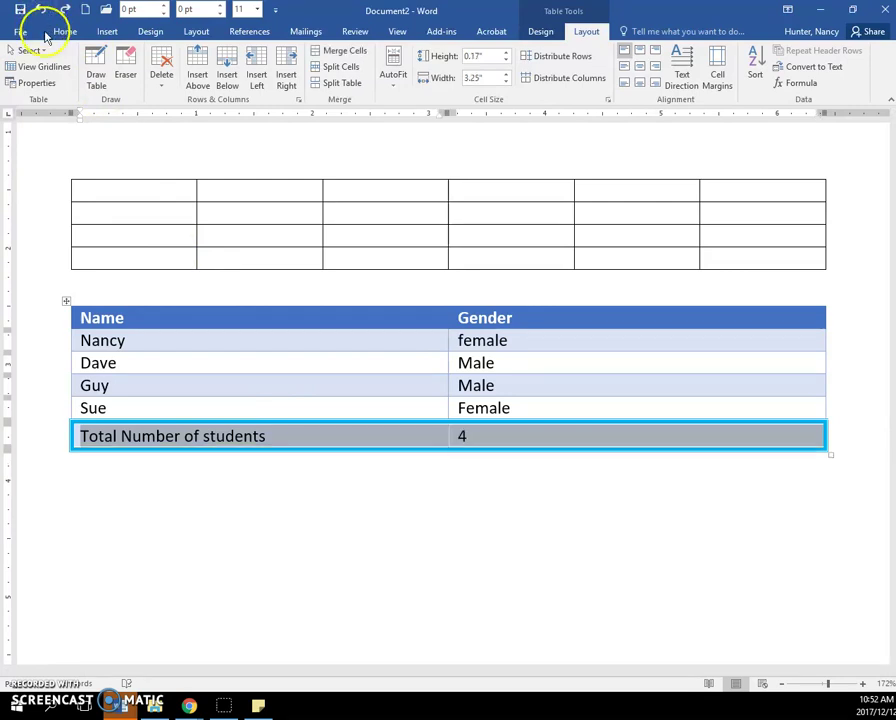
# Step: Erase the Total row's cell dividers with the Eraser, then undo the merge to keep separate cells
pyautogui.click(125, 68)
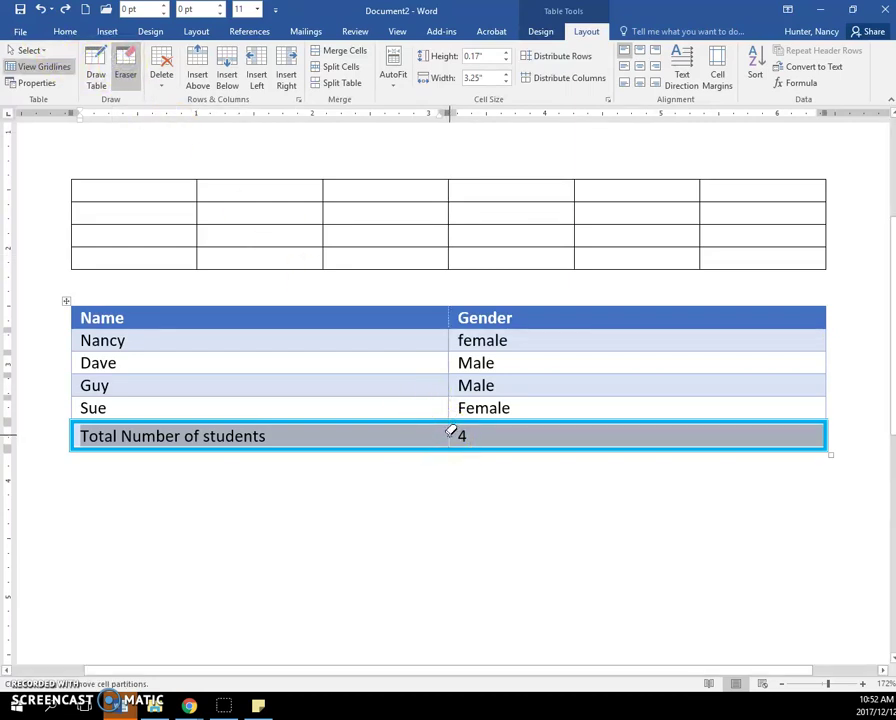
pyautogui.click(442, 426)
pyautogui.click(134, 84)
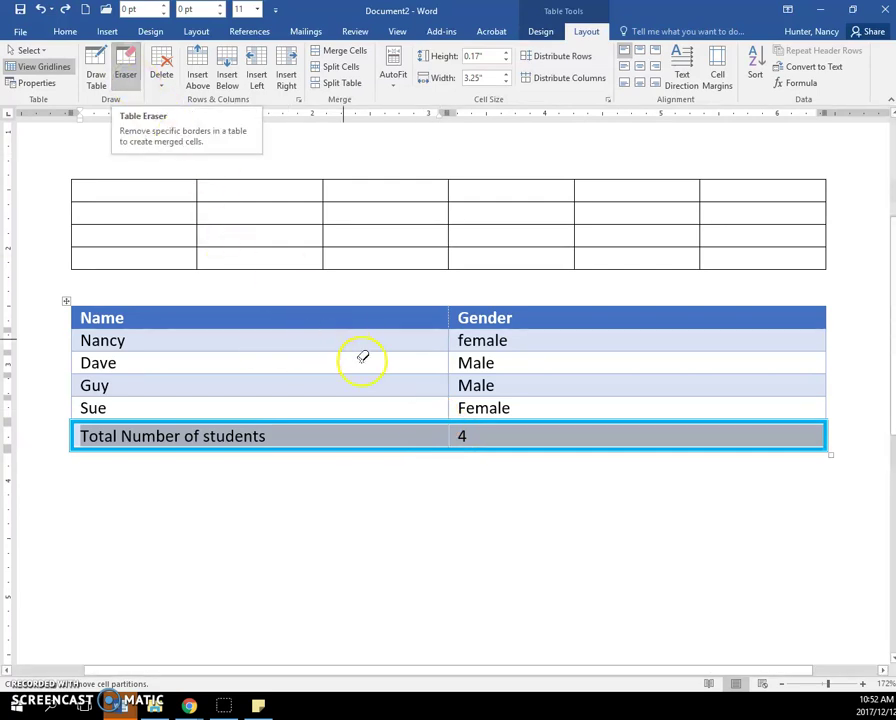
pyautogui.moveTo(364, 360)
pyautogui.mouseDown()
pyautogui.moveTo(436, 434)
pyautogui.moveTo(458, 437)
pyautogui.mouseUp()
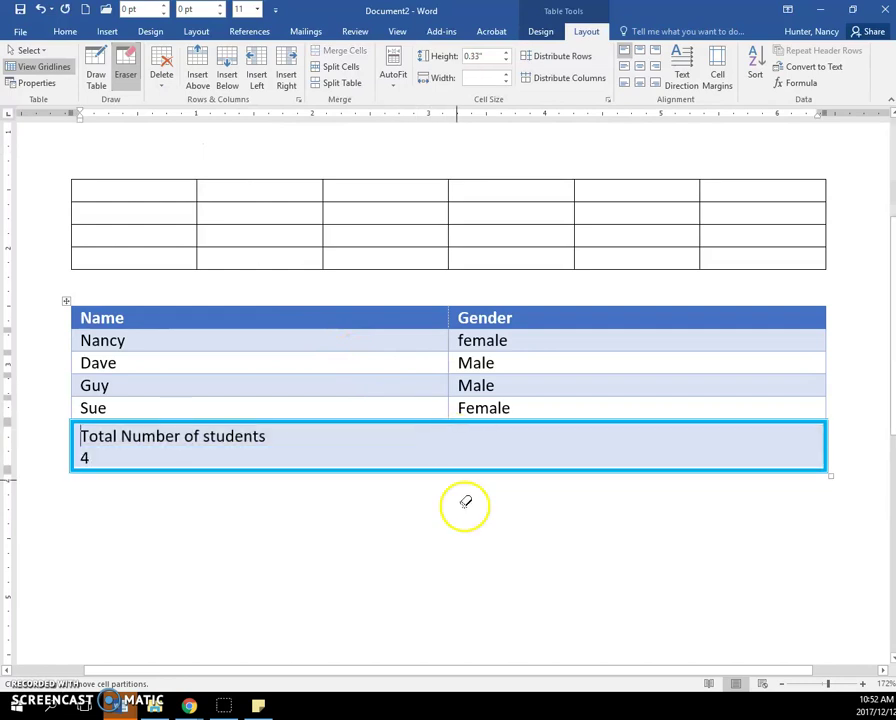
pyautogui.click(133, 90)
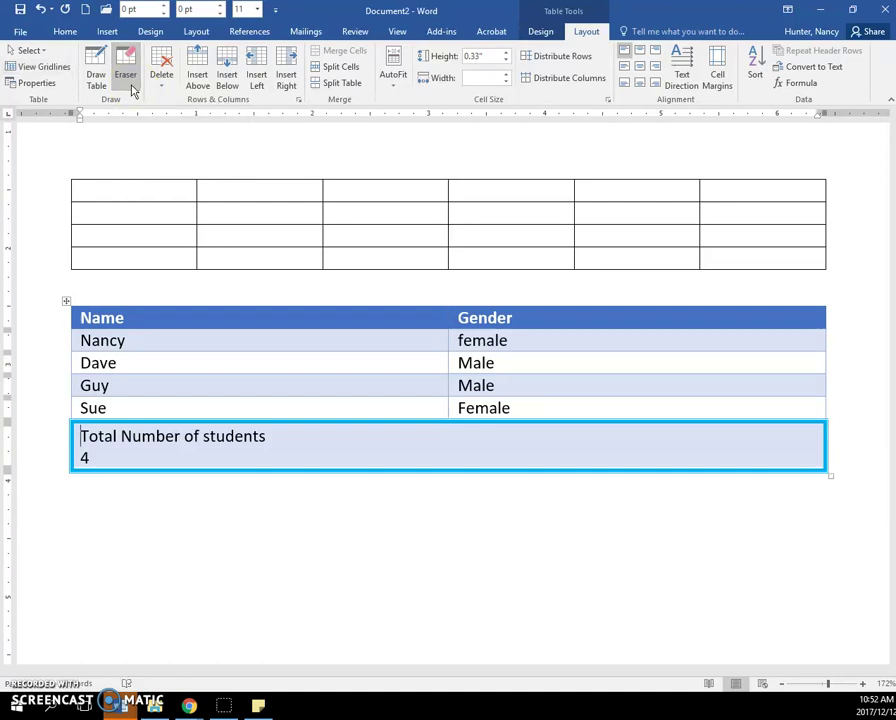
pyautogui.click(128, 88)
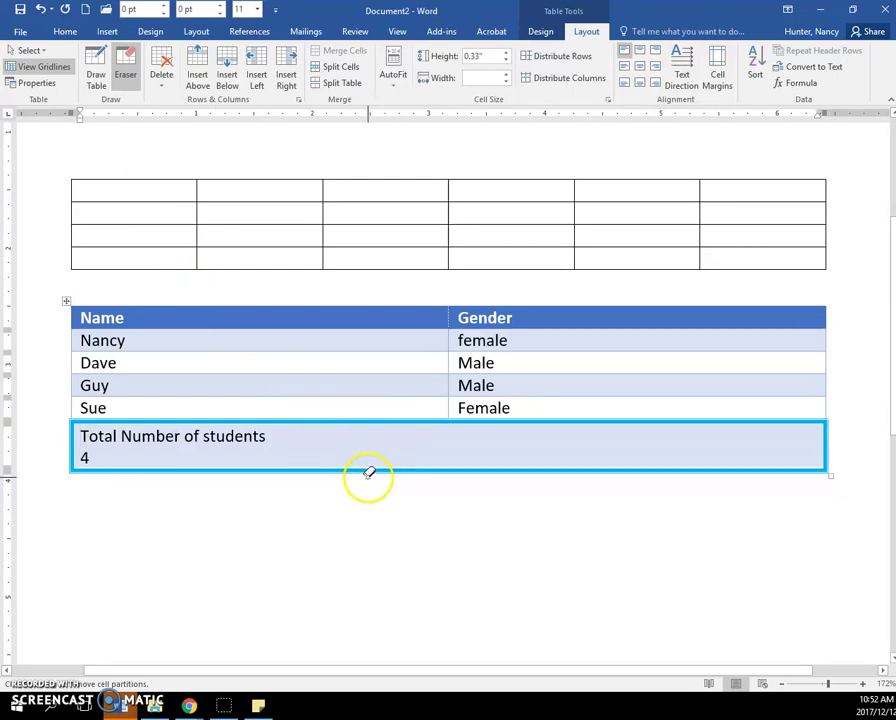
pyautogui.press('Escape')
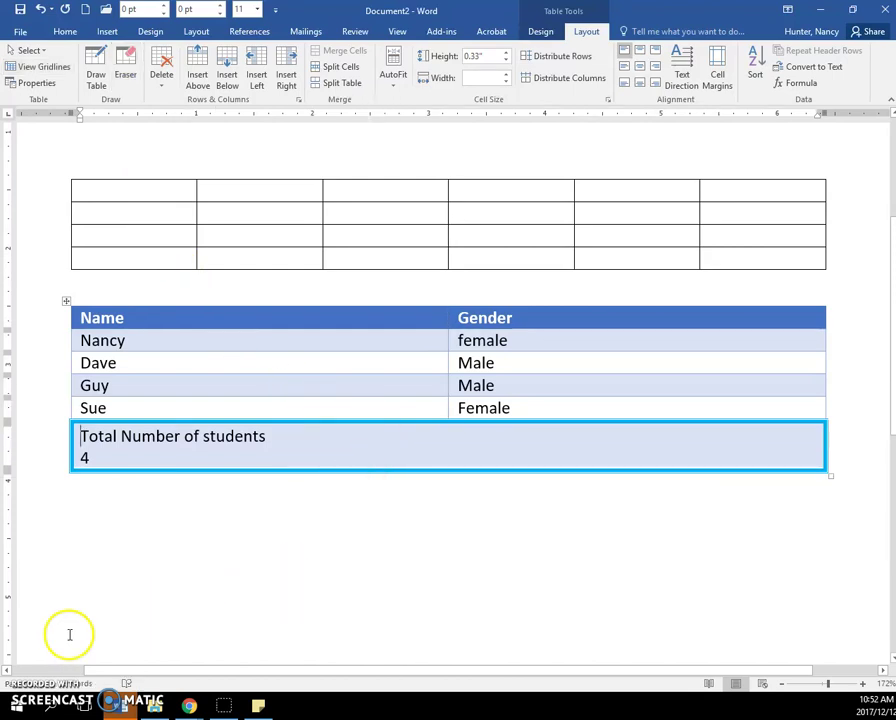
pyautogui.hotkey('ctrl', 'z')
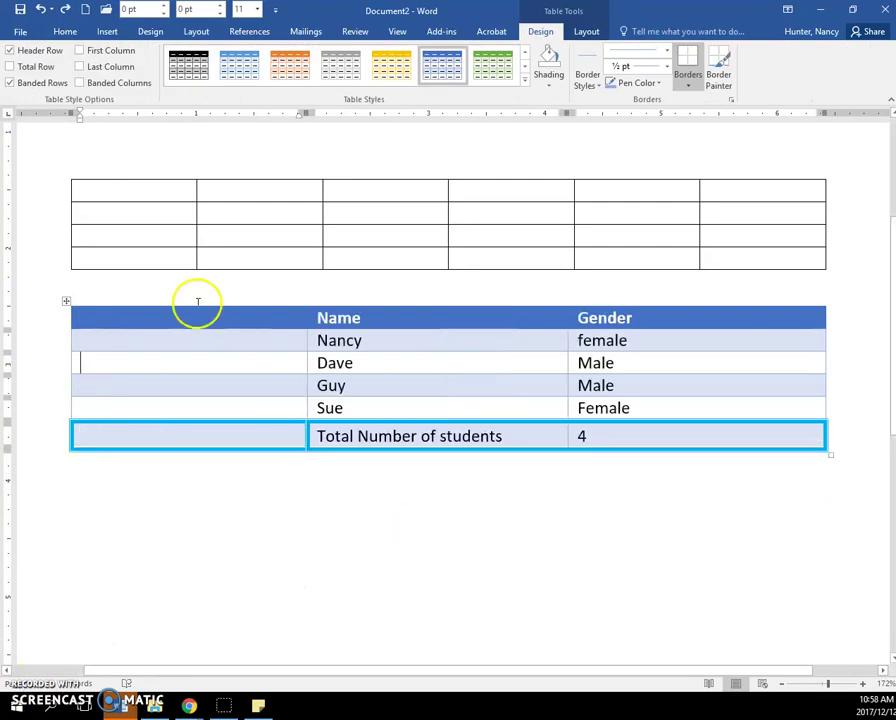
pyautogui.click(108, 361)
pyautogui.click(90, 342)
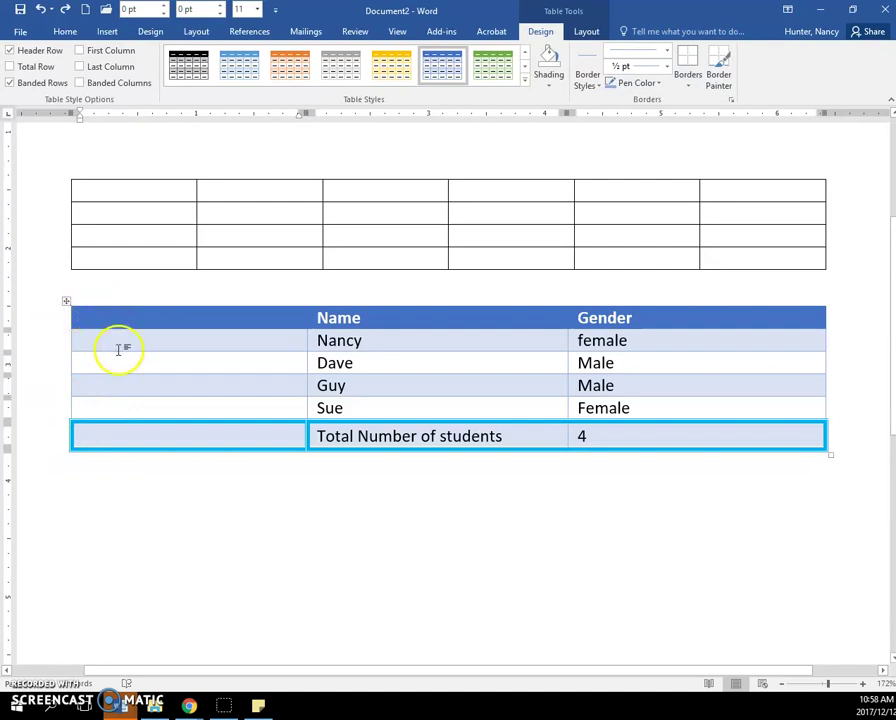
pyautogui.click(320, 340)
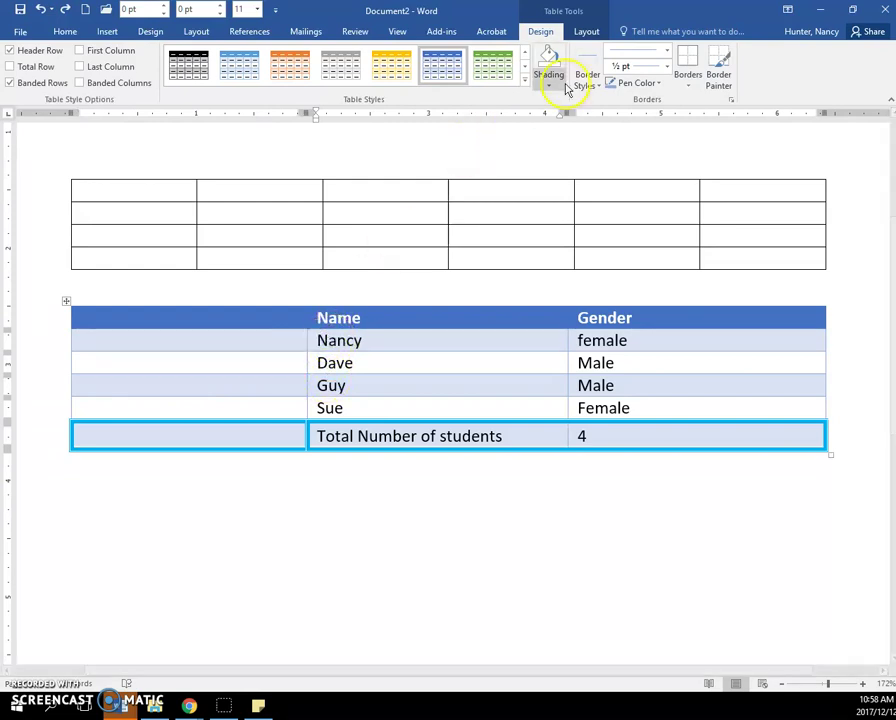
pyautogui.click(588, 33)
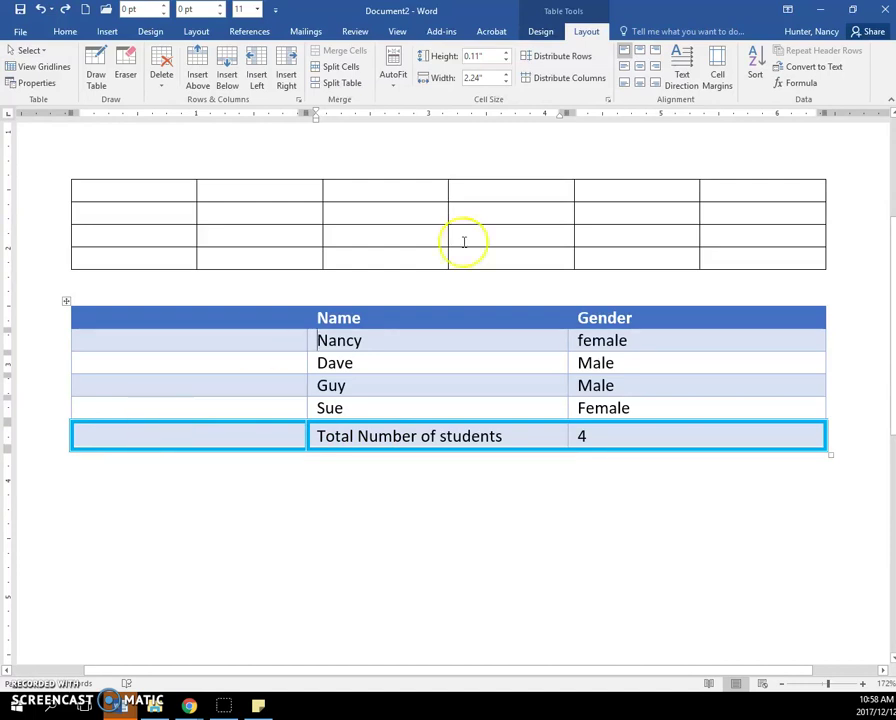
pyautogui.click(91, 362)
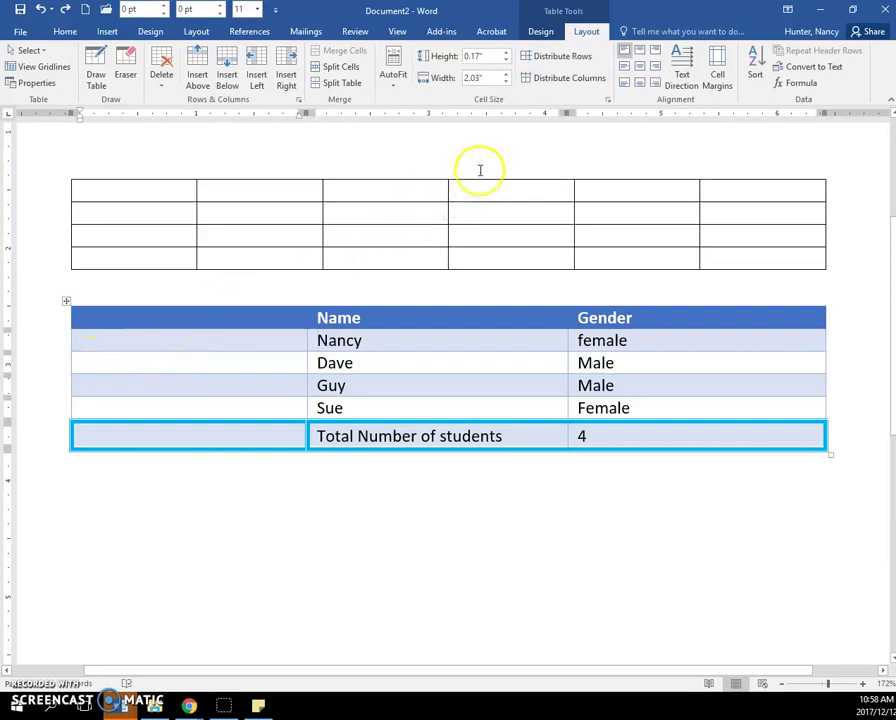
pyautogui.click(545, 36)
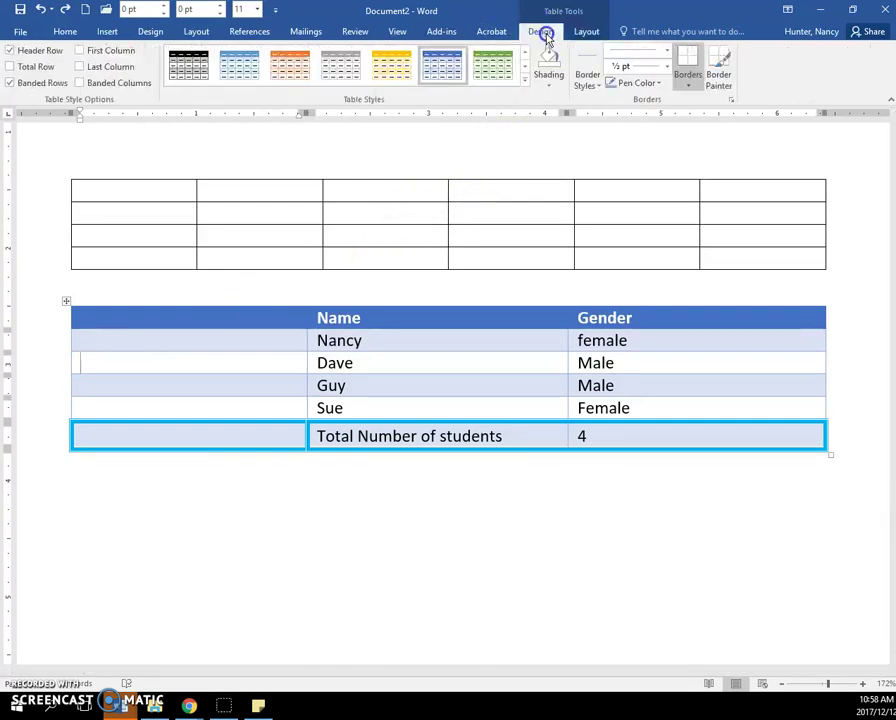
# Step: Sample an existing border and repaint the empty first Total cell's edges to remove its cyan outline
pyautogui.click(550, 86)
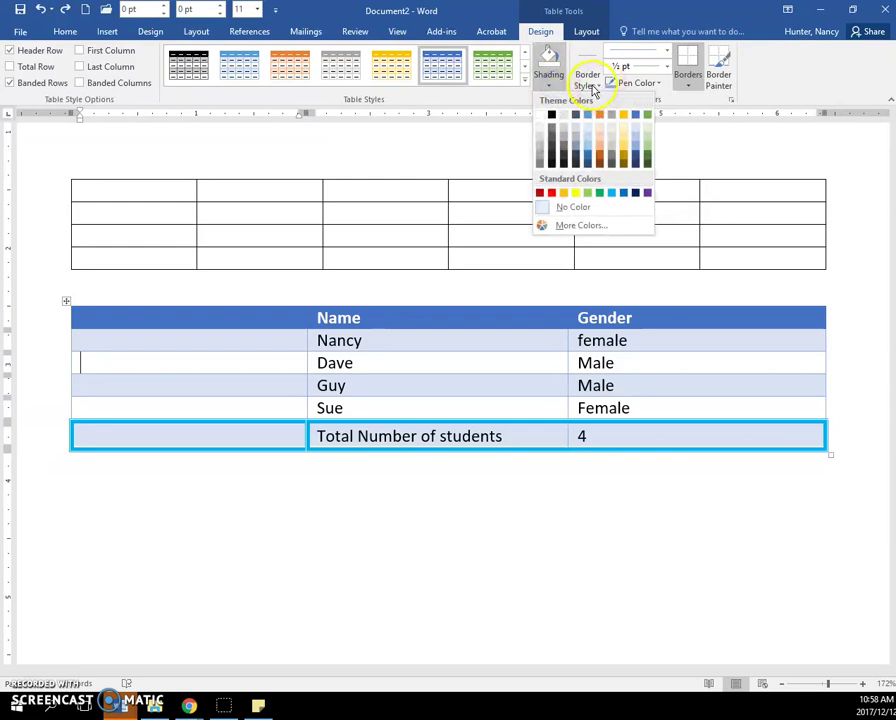
pyautogui.click(592, 85)
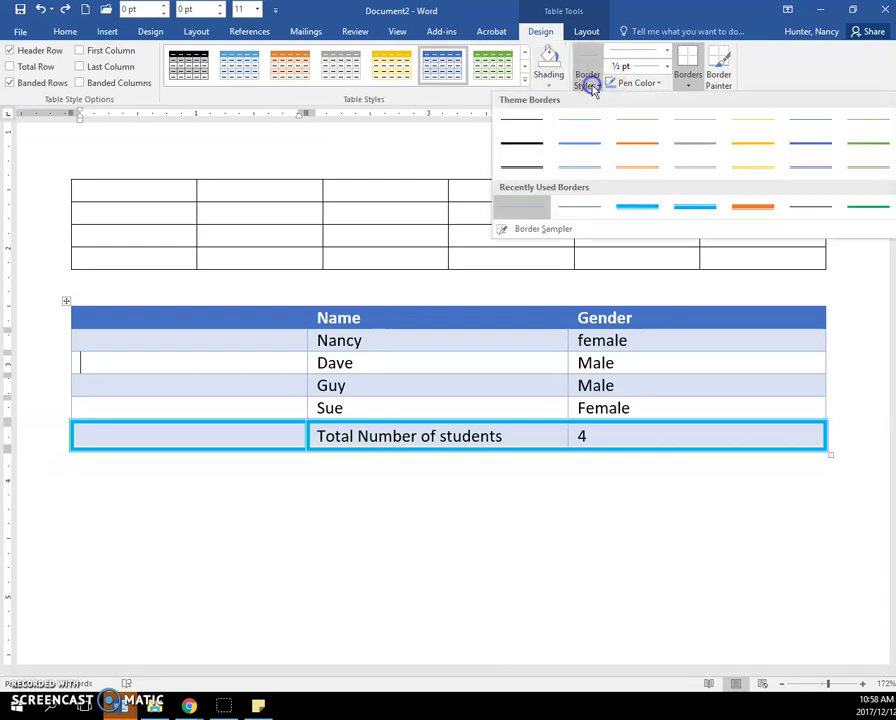
pyautogui.click(525, 230)
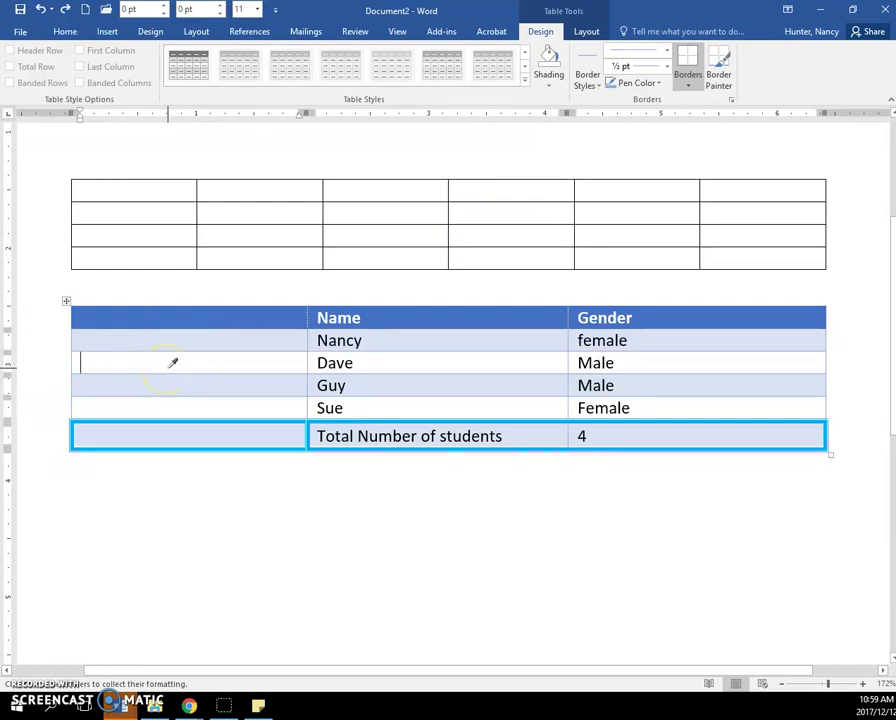
pyautogui.click(722, 76)
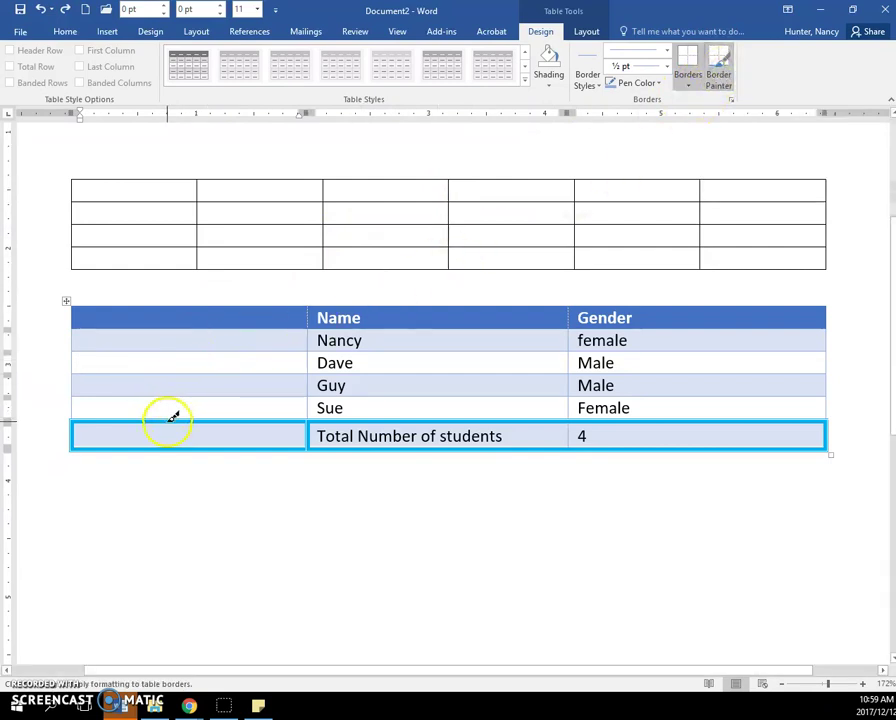
pyautogui.click(76, 432)
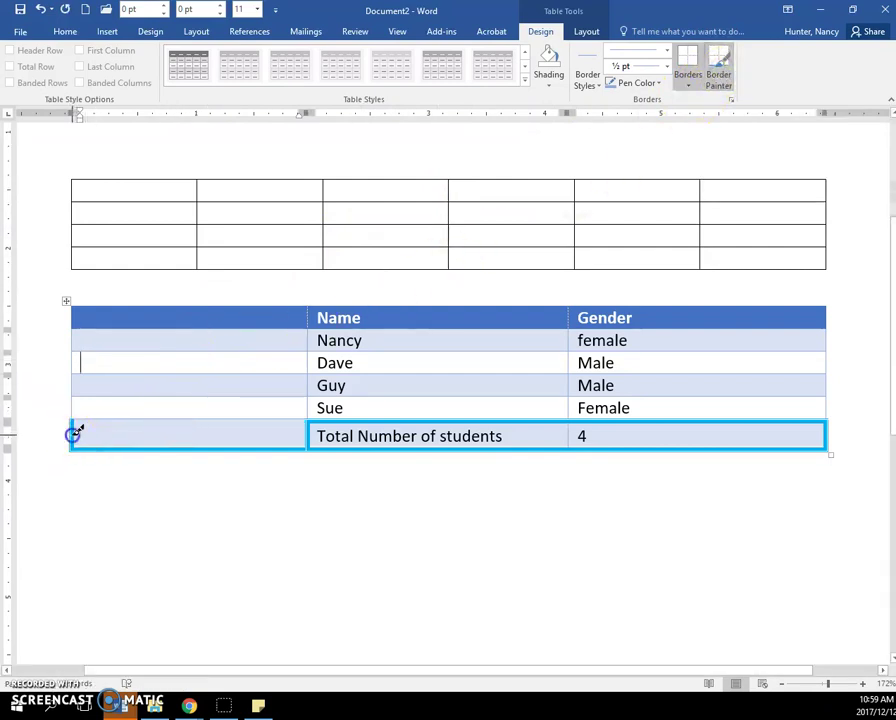
pyautogui.click(112, 447)
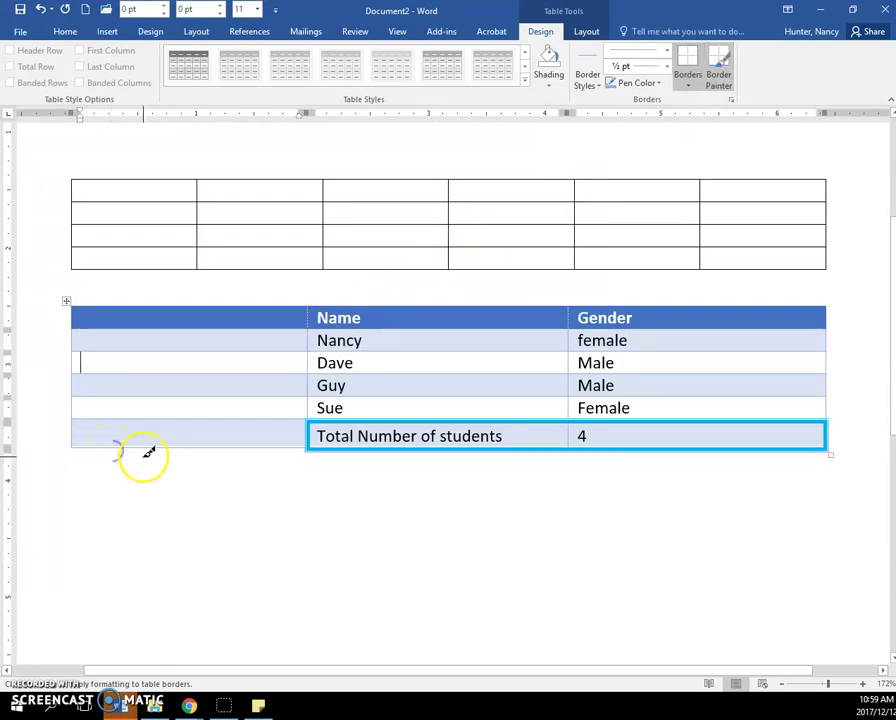
pyautogui.click(750, 84)
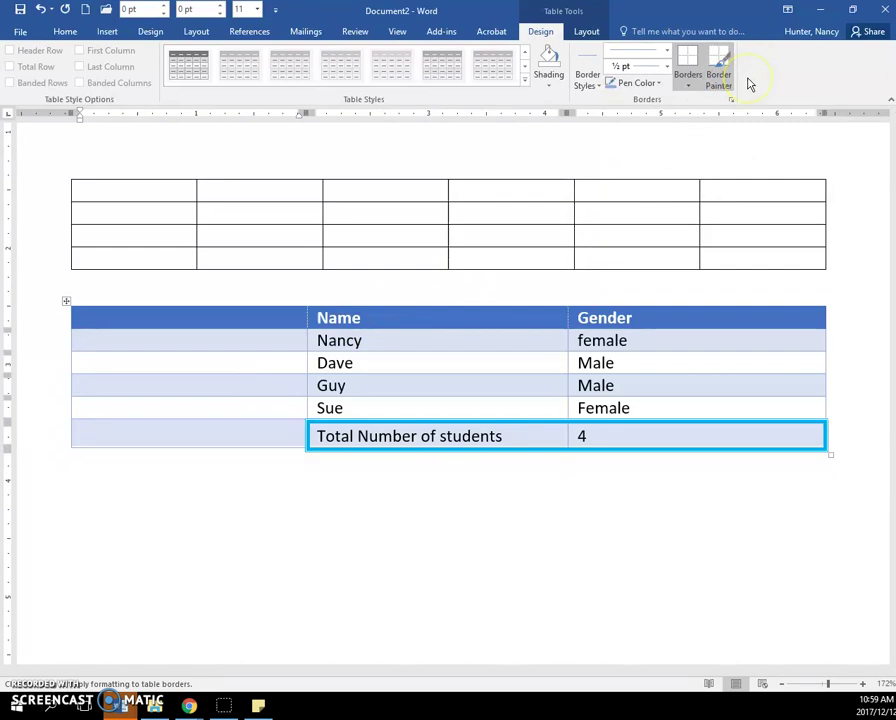
pyautogui.click(748, 84)
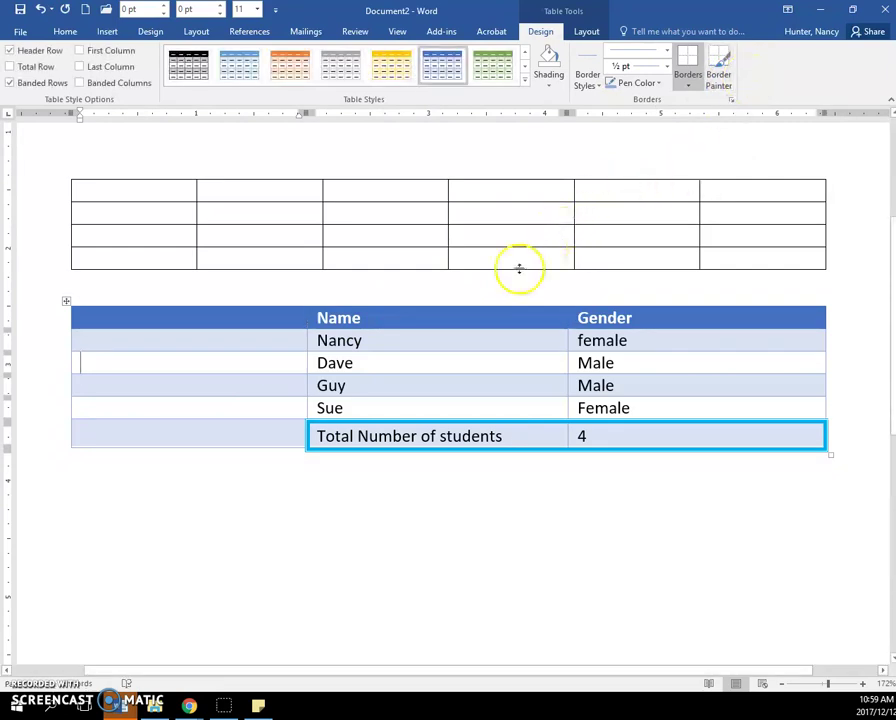
# Step: Select the table's empty first column and merge its six cells into one tall cell
pyautogui.click(270, 384)
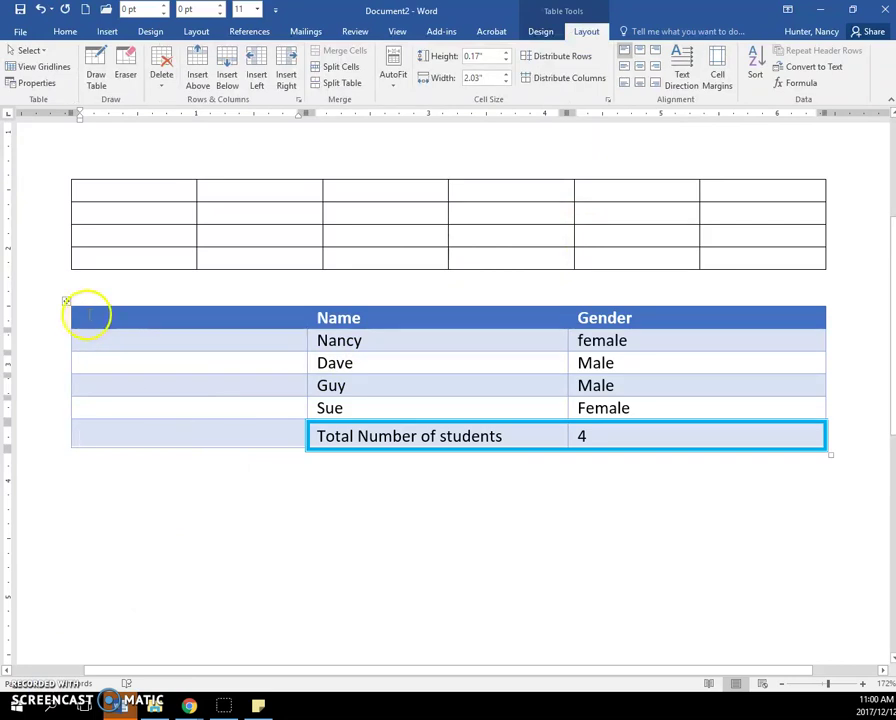
pyautogui.moveTo(90, 325); pyautogui.dragTo(158, 426)
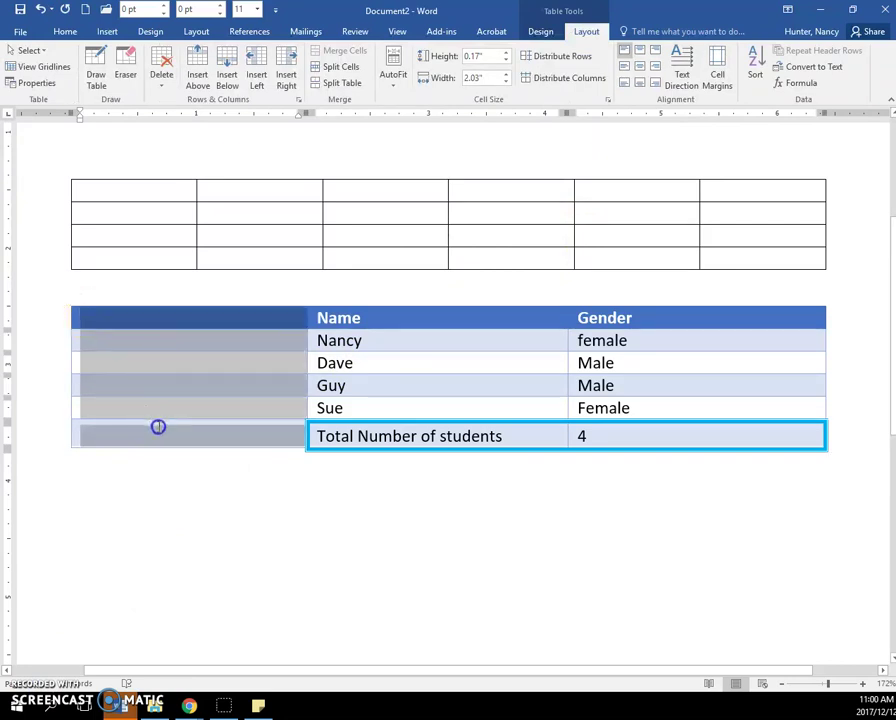
pyautogui.click(183, 481)
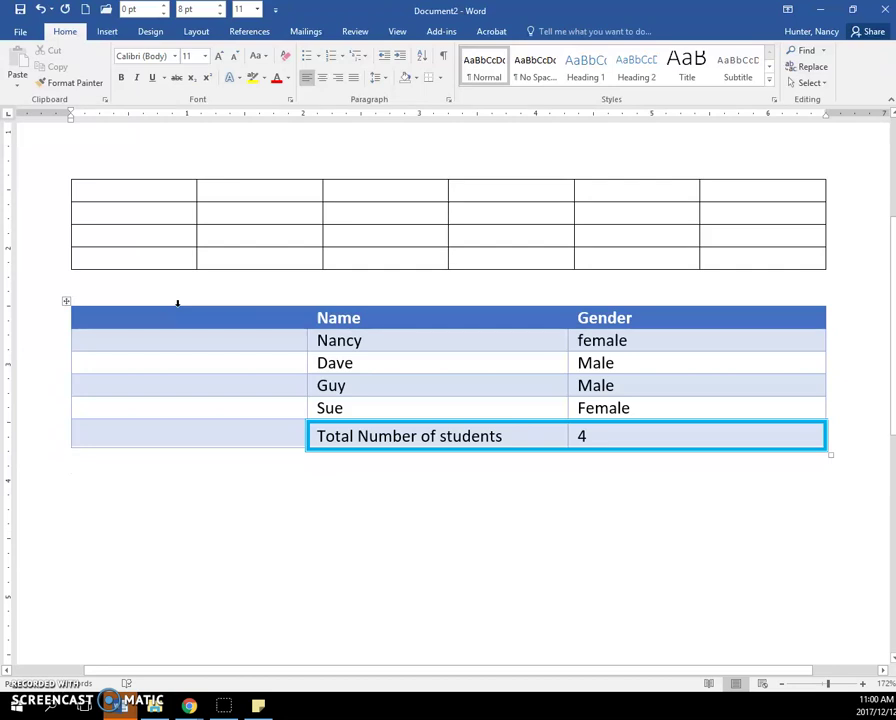
pyautogui.click(178, 306)
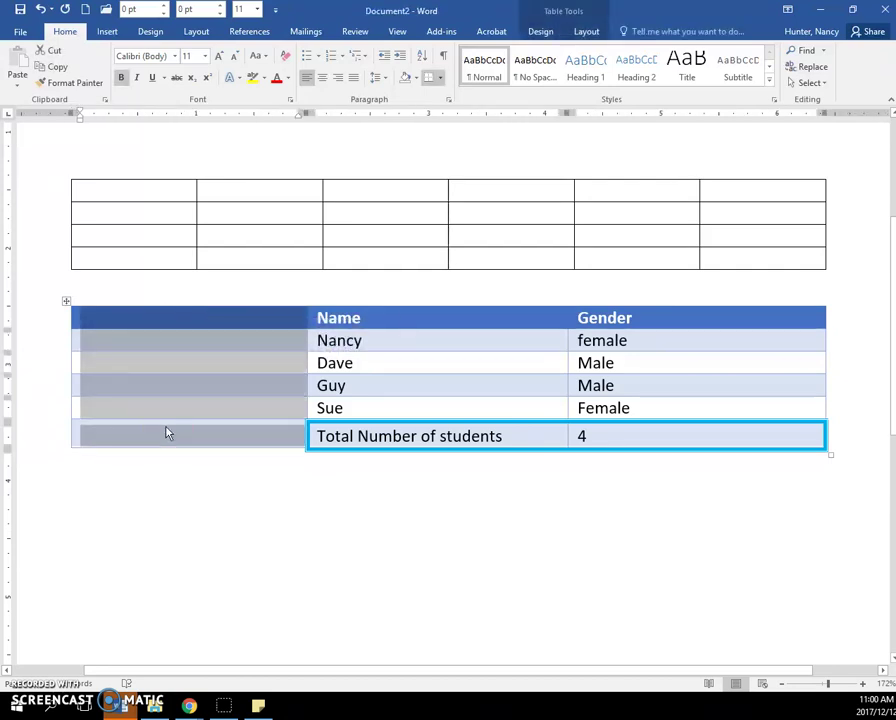
pyautogui.click(585, 35)
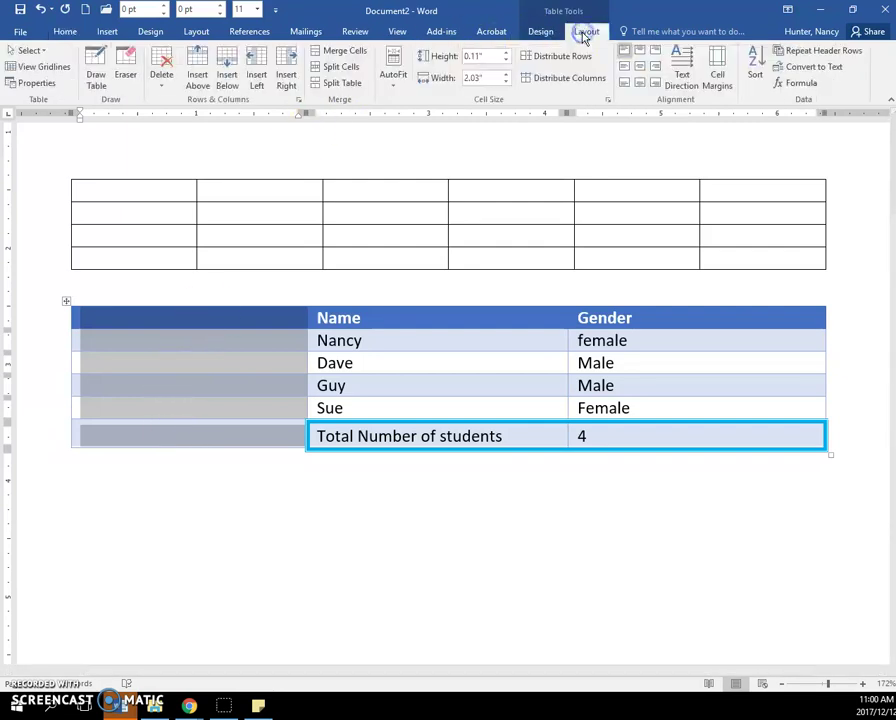
pyautogui.click(345, 55)
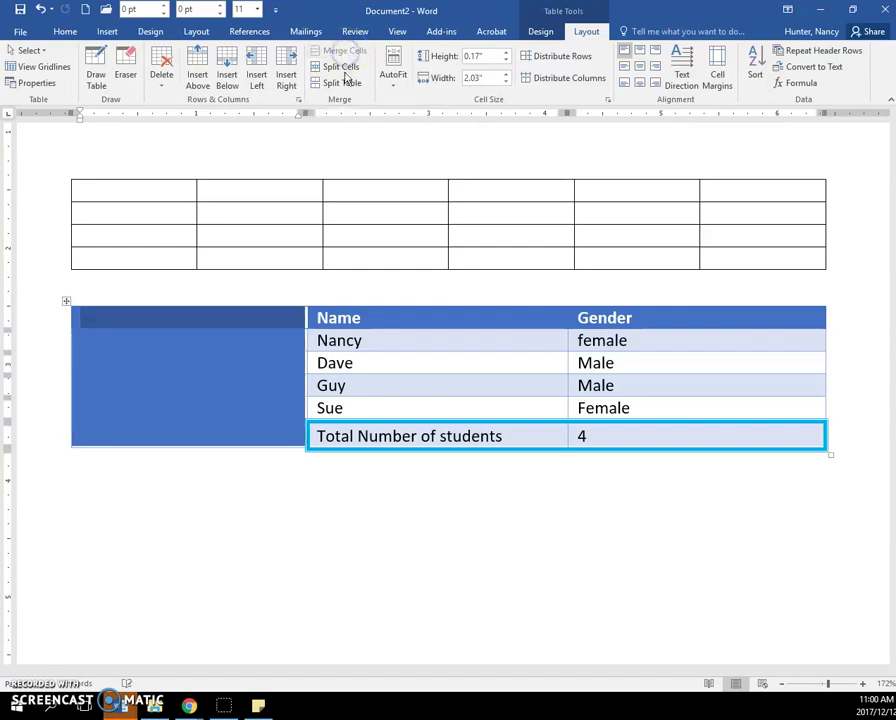
pyautogui.click(369, 368)
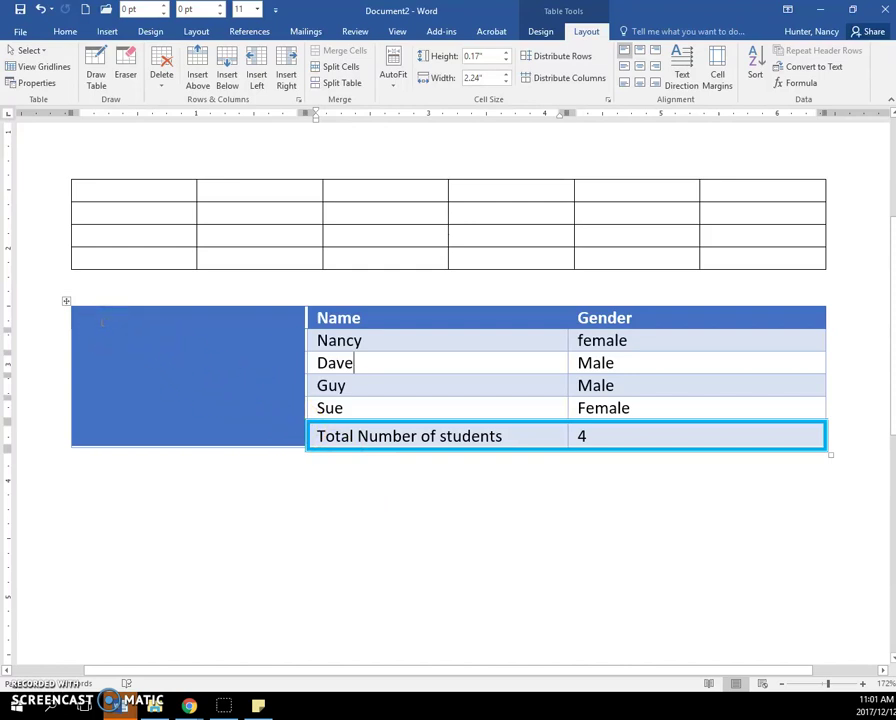
pyautogui.click(113, 334)
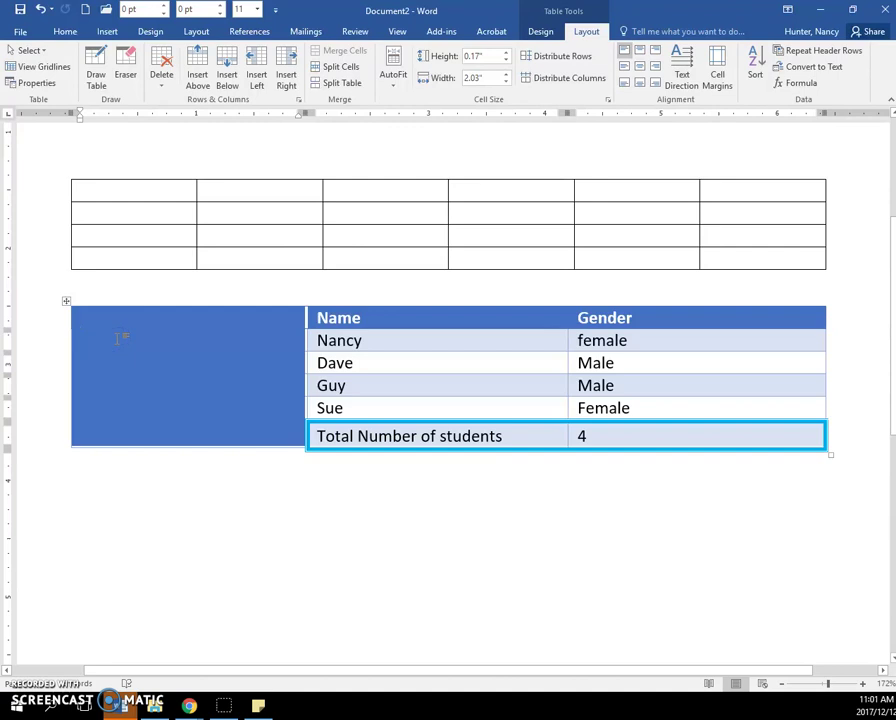
# Step: Enter 'Word 2016' in the merged cell and give it solid blue shading
pyautogui.click(107, 331)
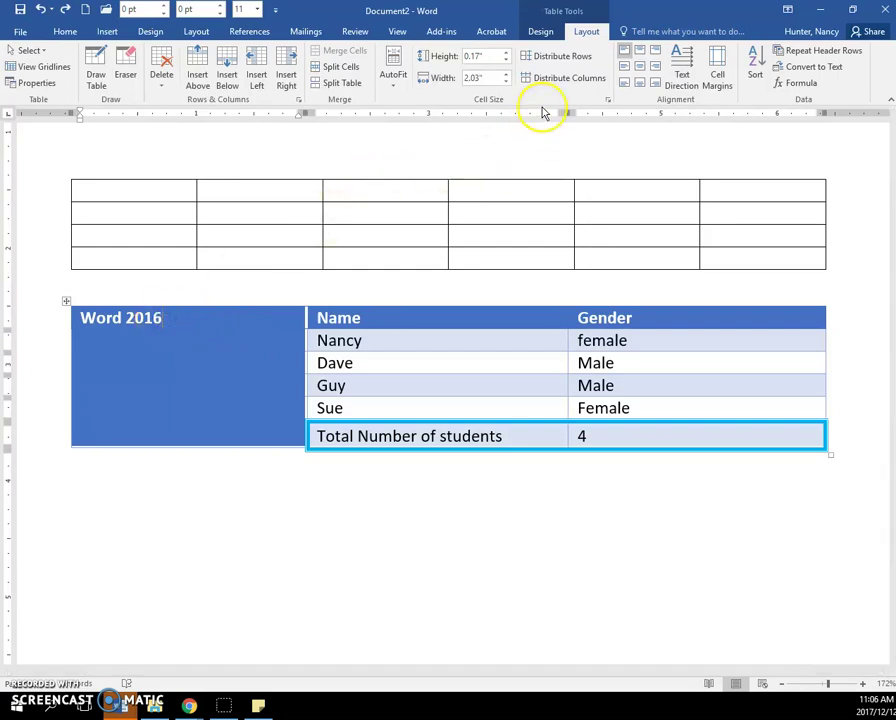
pyautogui.click(582, 40)
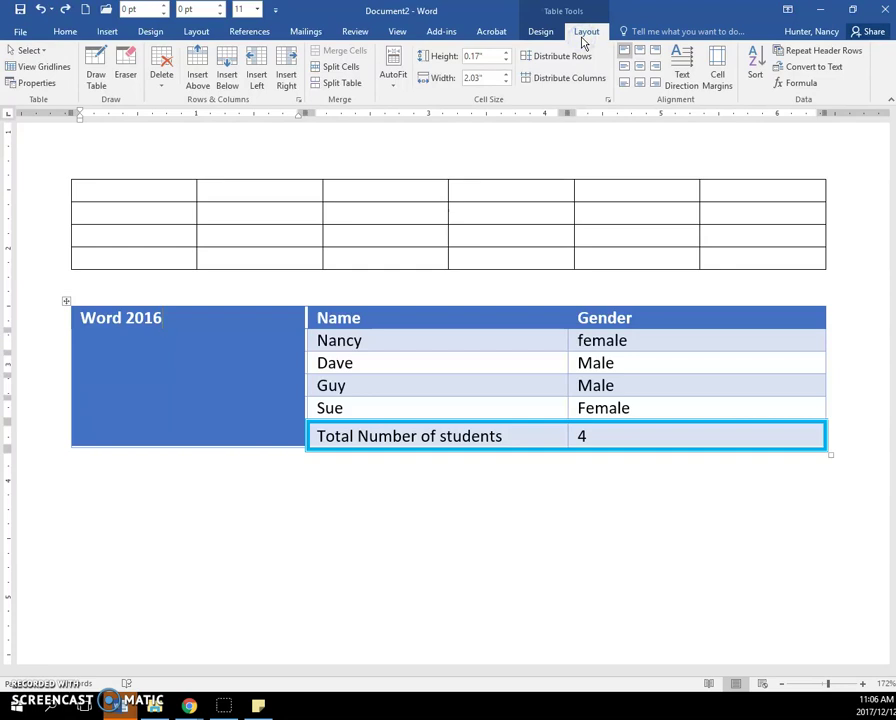
pyautogui.click(544, 30)
pyautogui.click(511, 223)
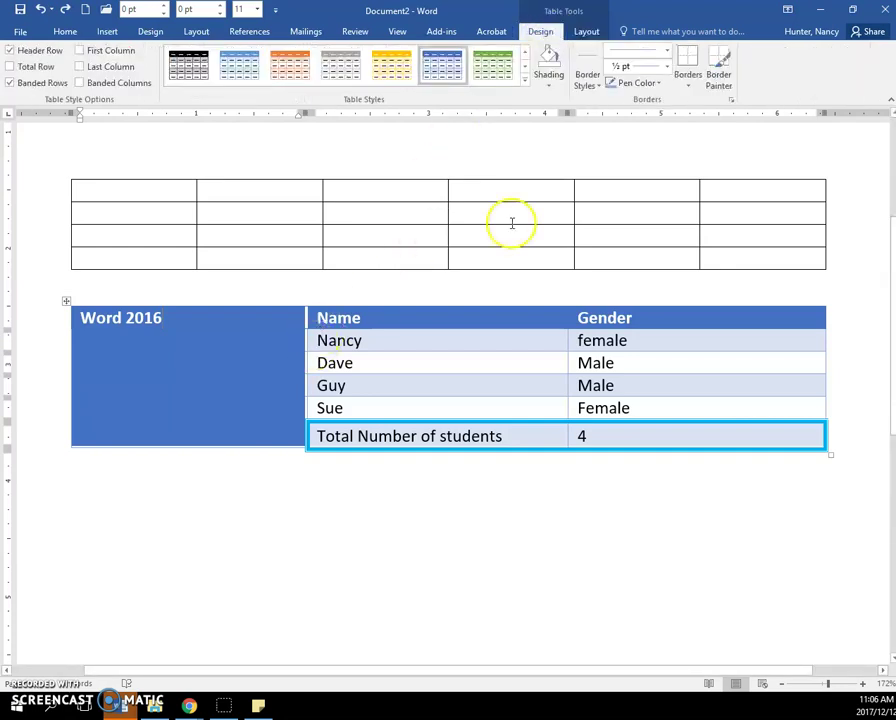
pyautogui.click(549, 84)
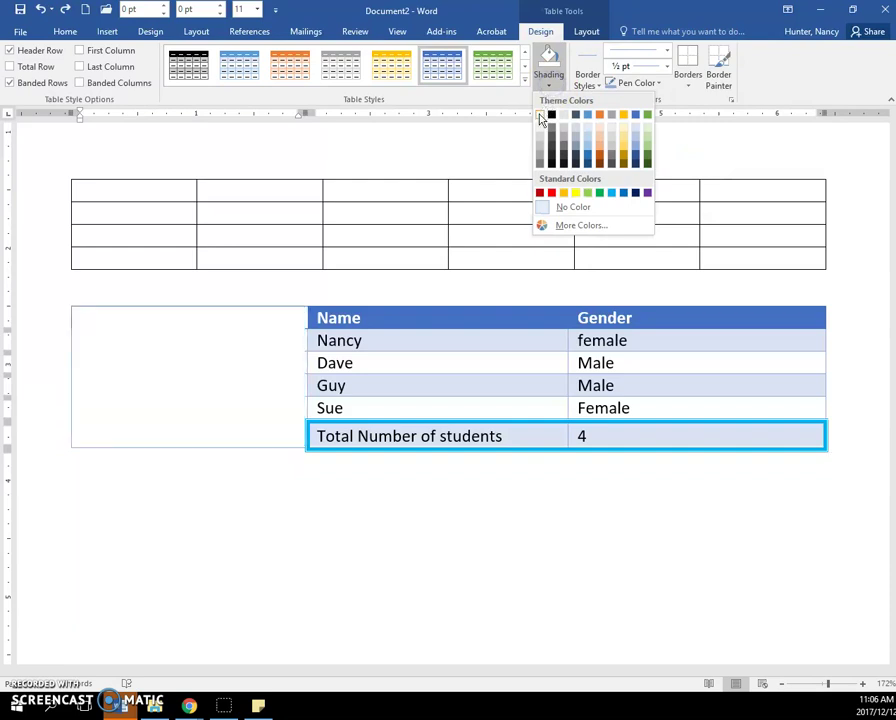
pyautogui.click(587, 114)
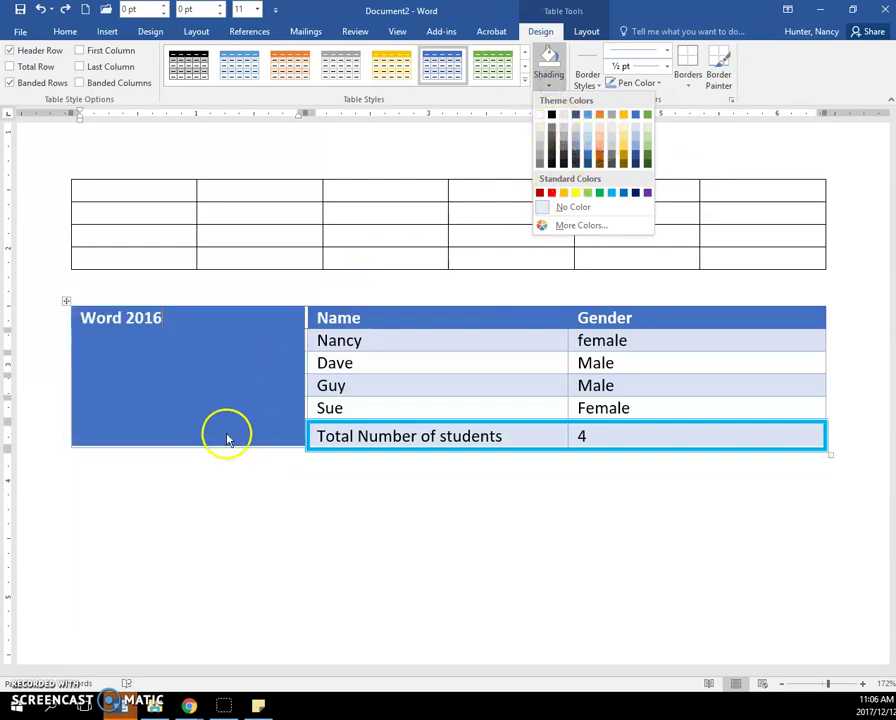
pyautogui.click(208, 549)
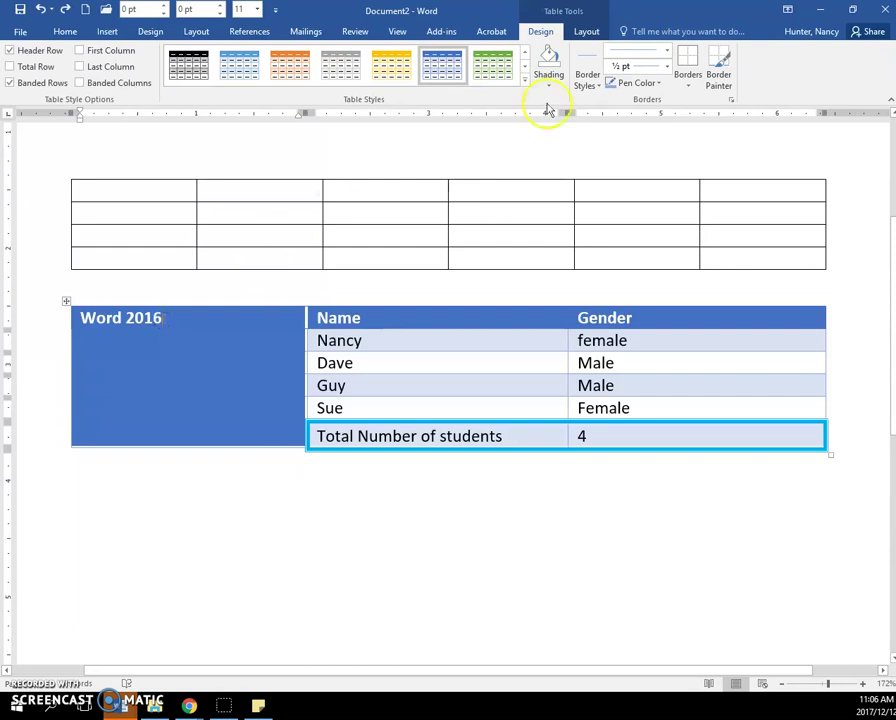
# Step: Rotate the Word 2016 text to run vertically, bottom to top
pyautogui.click(587, 31)
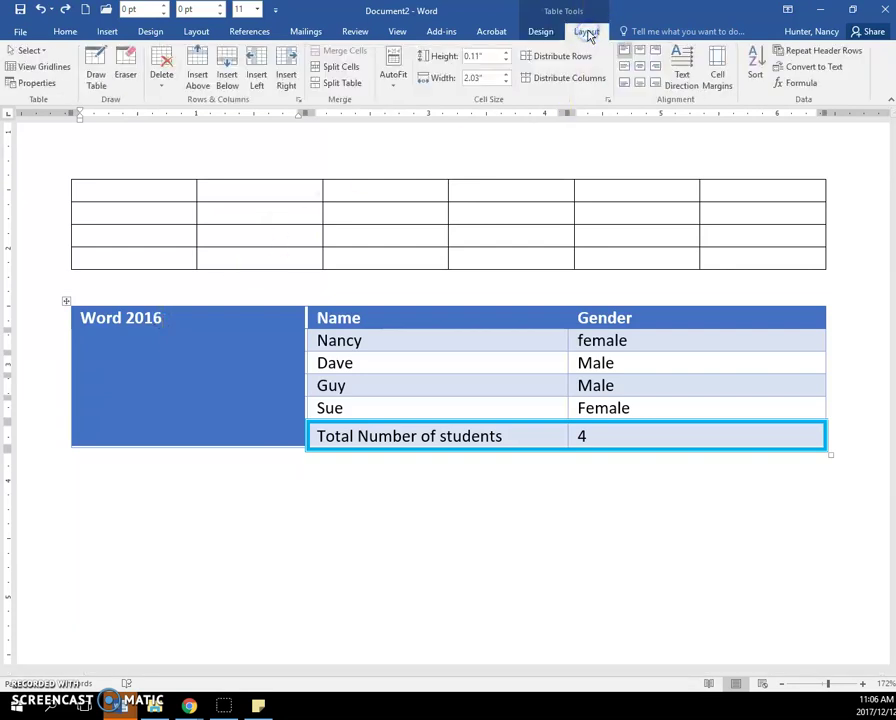
pyautogui.click(685, 80)
pyautogui.click(686, 80)
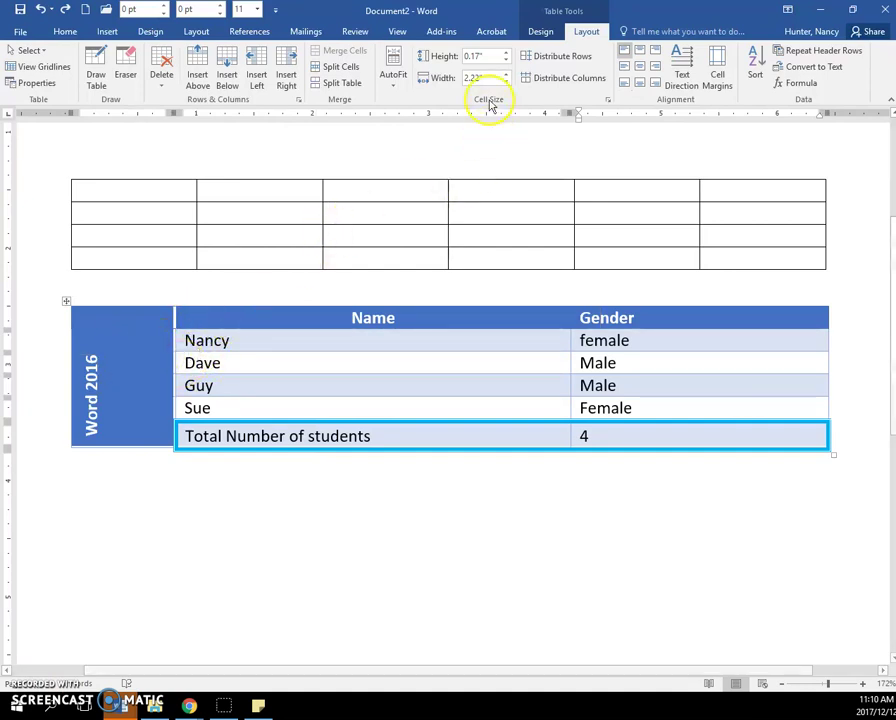
# Step: Widen the Word 2016 column to 1.2 inches
pyautogui.click(101, 354)
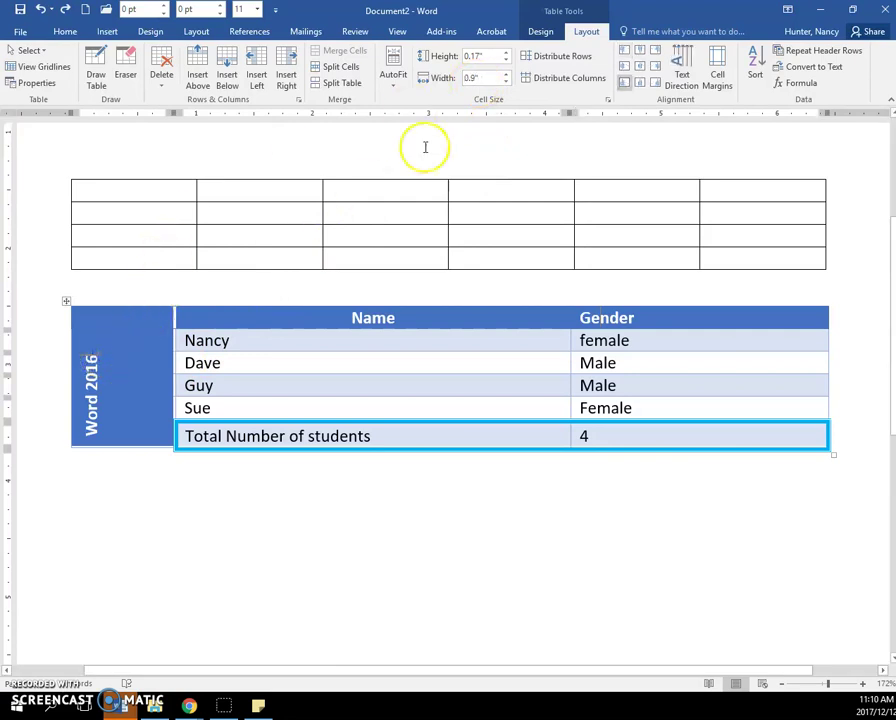
pyautogui.click(507, 81)
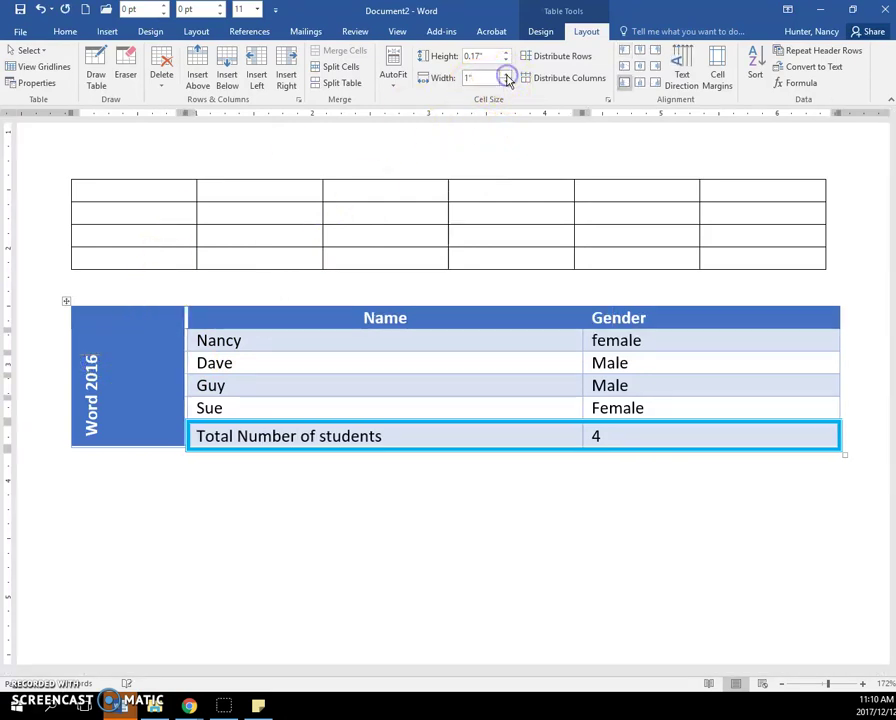
pyautogui.click(507, 81)
pyautogui.click(507, 81)
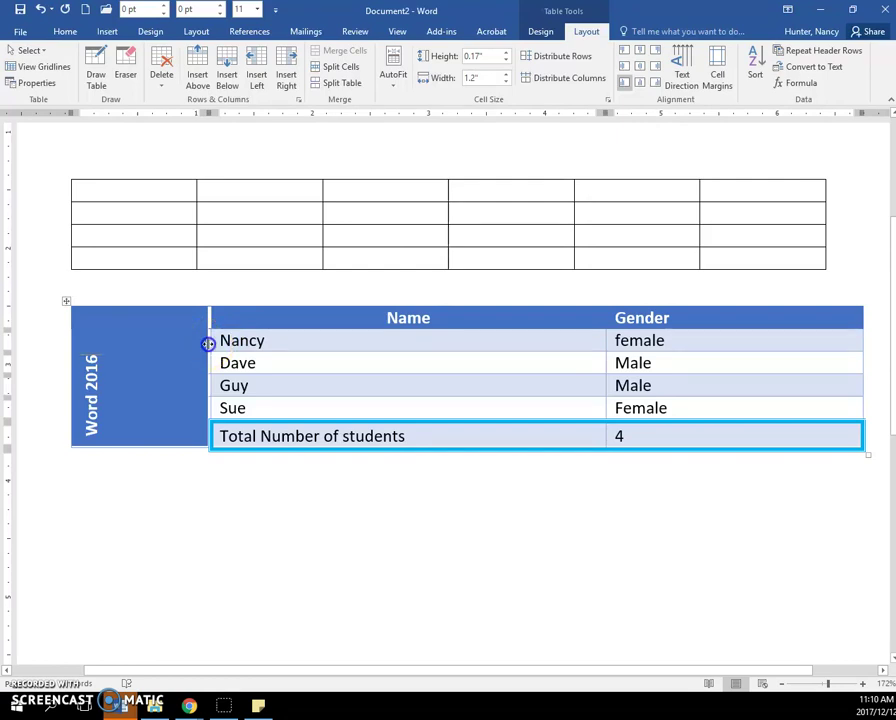
# Step: Narrow the Word 2016 column, heighten the header row, and centre the Name heading in its cell
pyautogui.moveTo(208, 343); pyautogui.dragTo(169, 345)
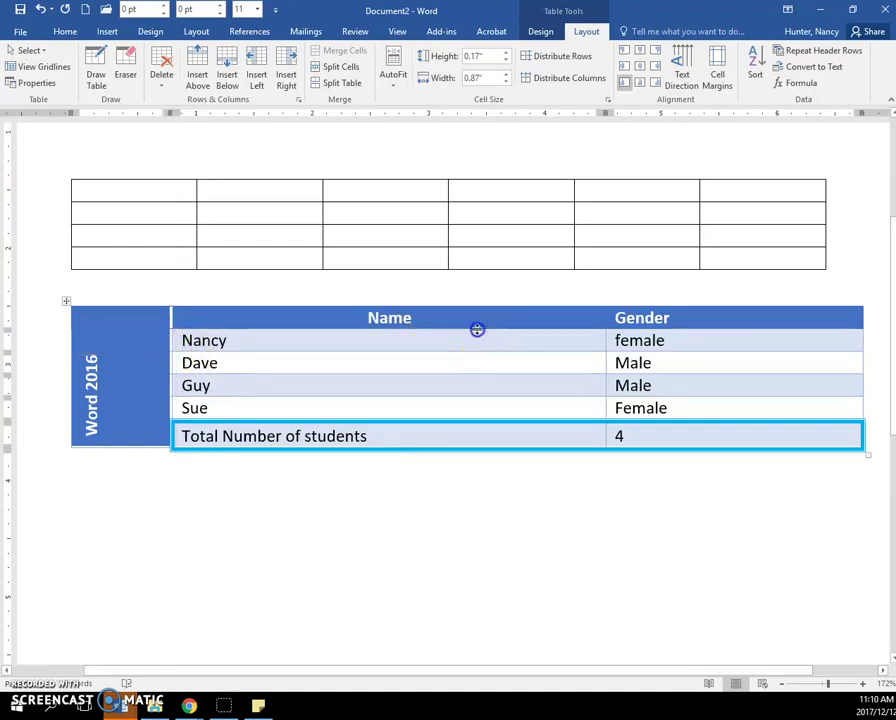
pyautogui.moveTo(477, 329); pyautogui.dragTo(472, 378)
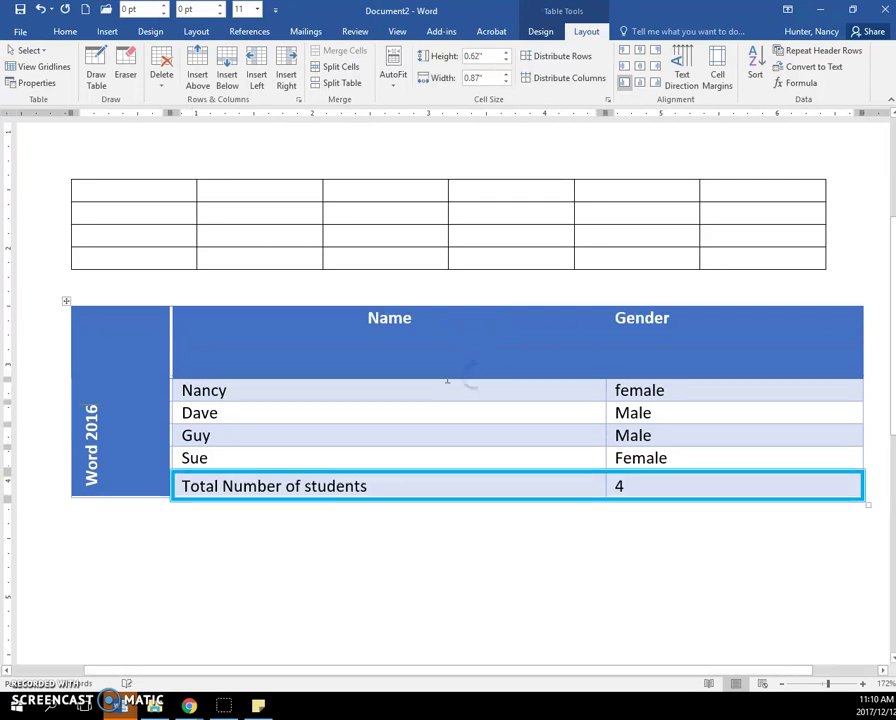
pyautogui.click(396, 316)
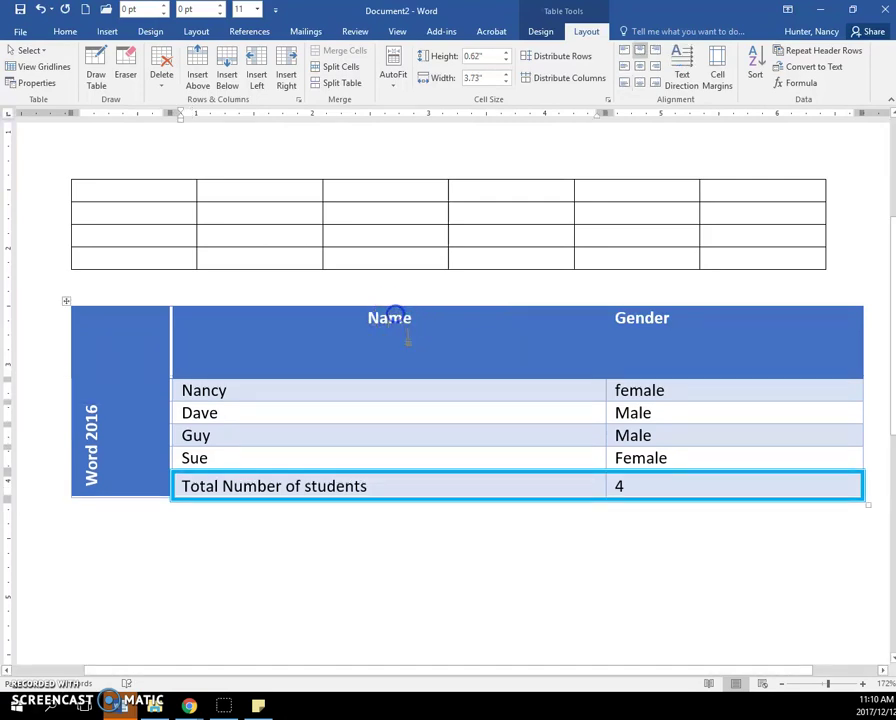
pyautogui.click(626, 51)
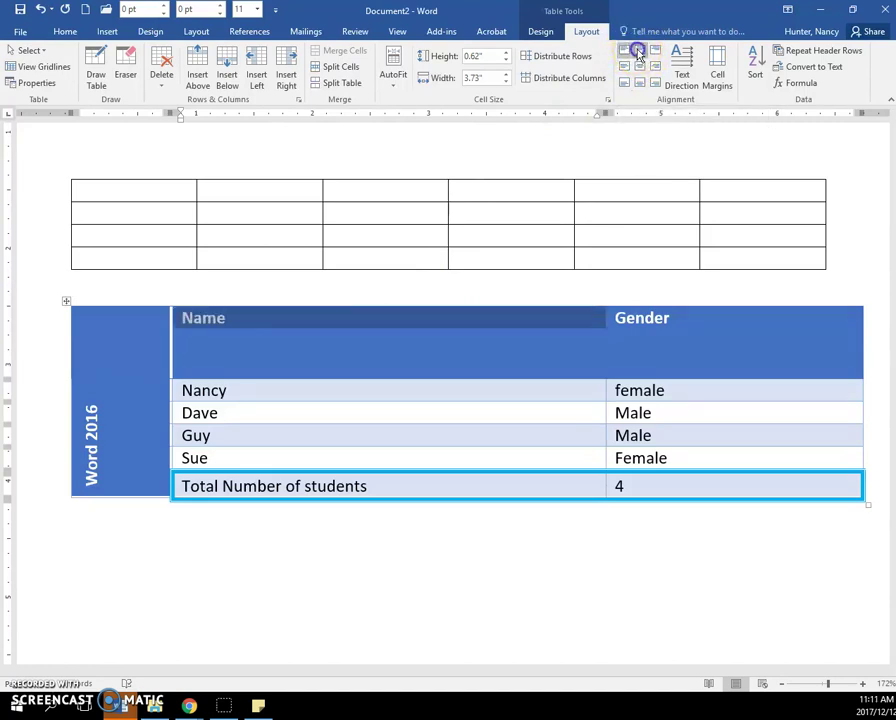
pyautogui.click(638, 51)
pyautogui.click(654, 52)
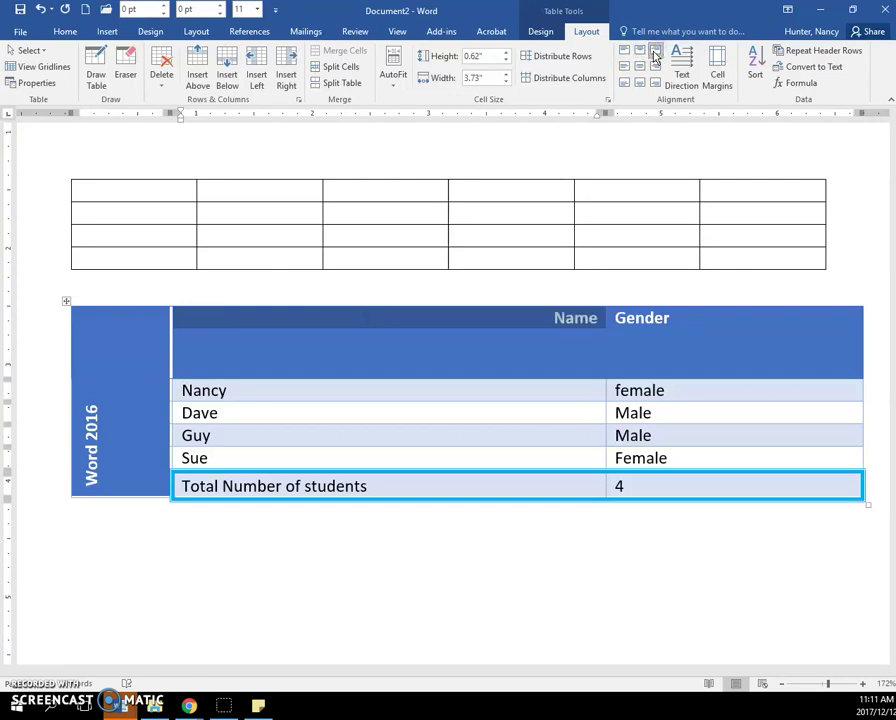
pyautogui.click(627, 66)
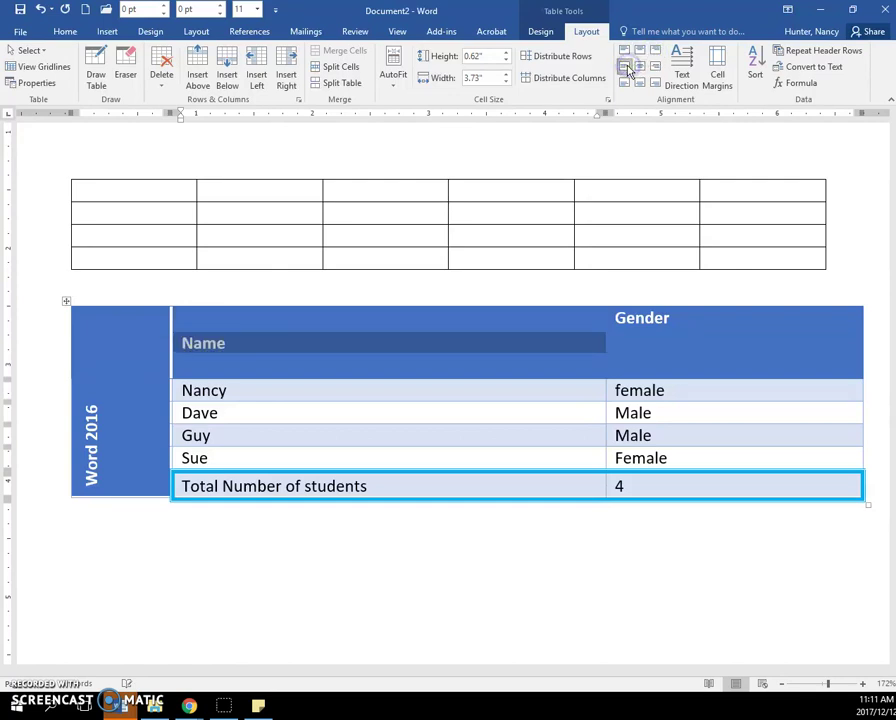
pyautogui.click(641, 67)
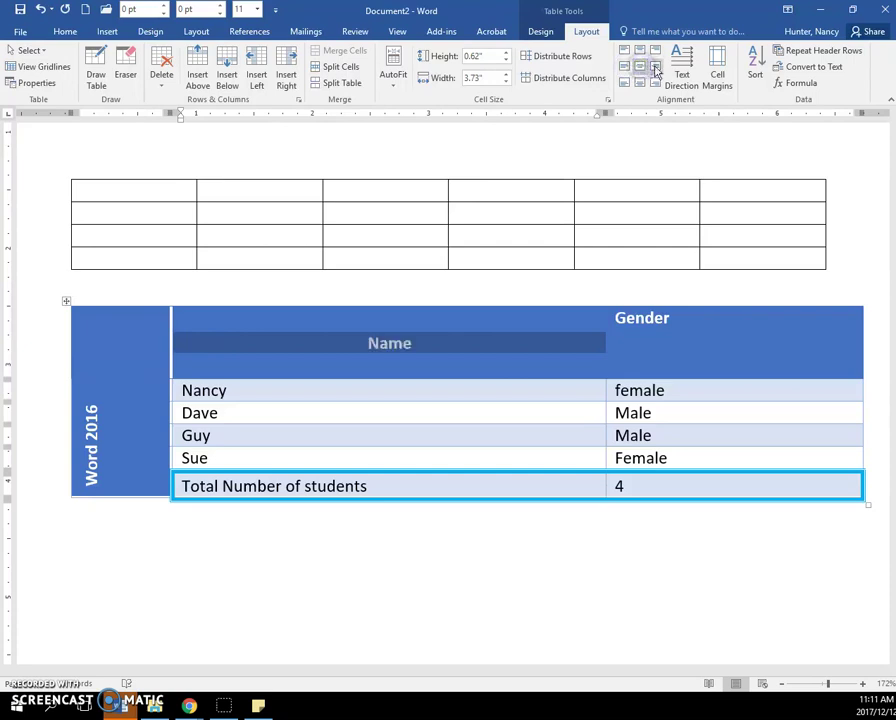
pyautogui.click(655, 67)
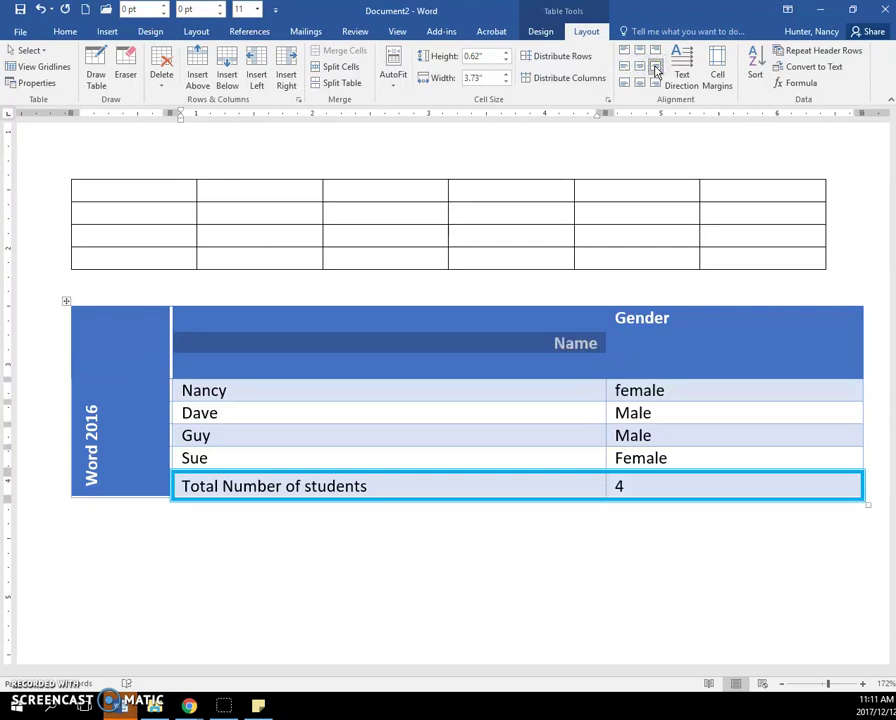
pyautogui.click(642, 67)
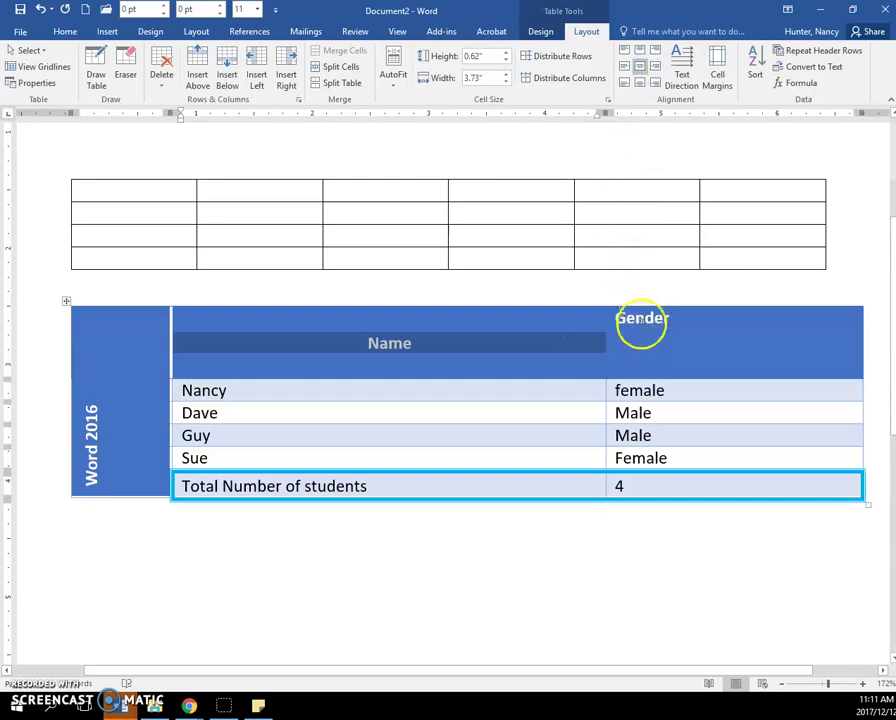
# Step: Centre the Gender heading both horizontally and vertically in its cell
pyautogui.click(641, 318)
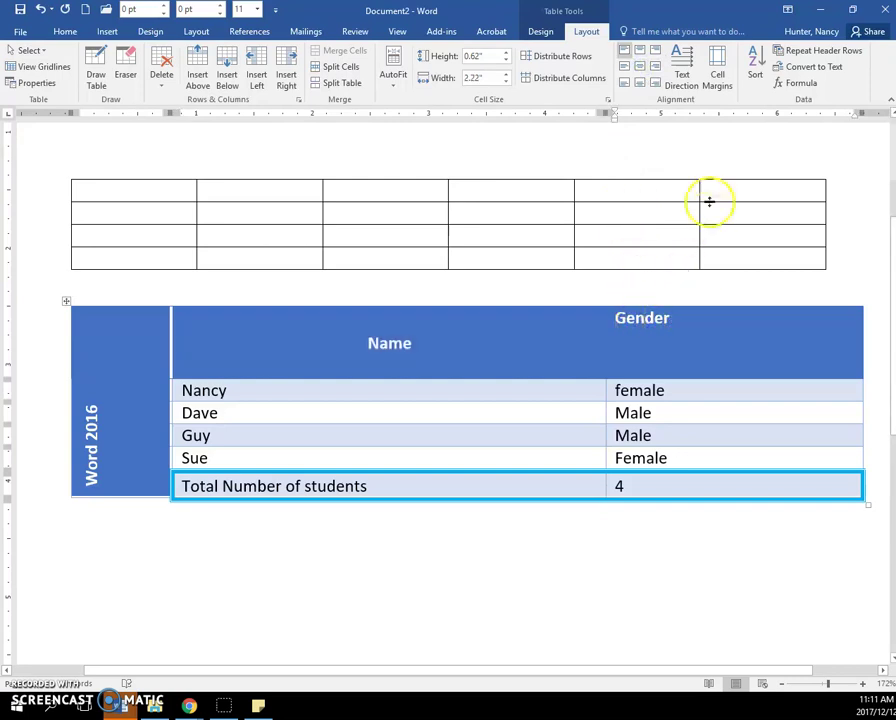
pyautogui.click(645, 72)
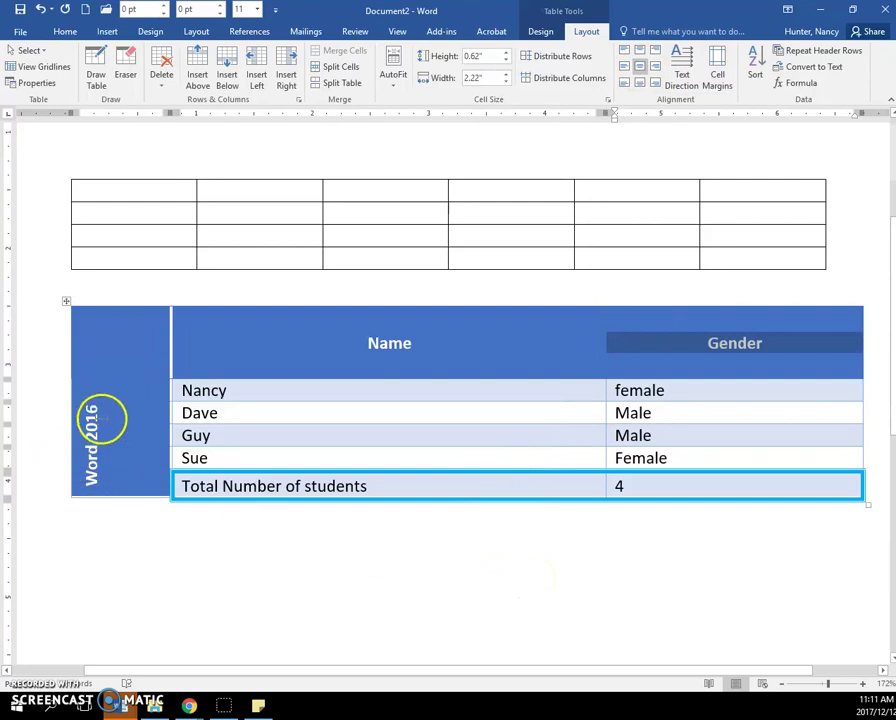
pyautogui.click(97, 402)
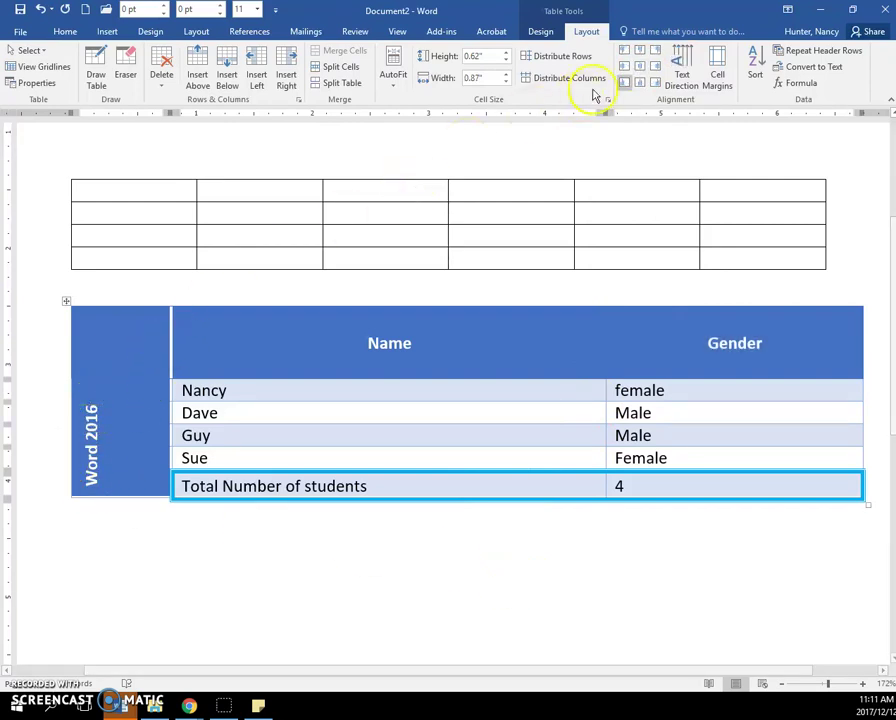
# Step: Centre the vertical Word 2016 label in its cell and grow its font to 16 pt
pyautogui.click(641, 68)
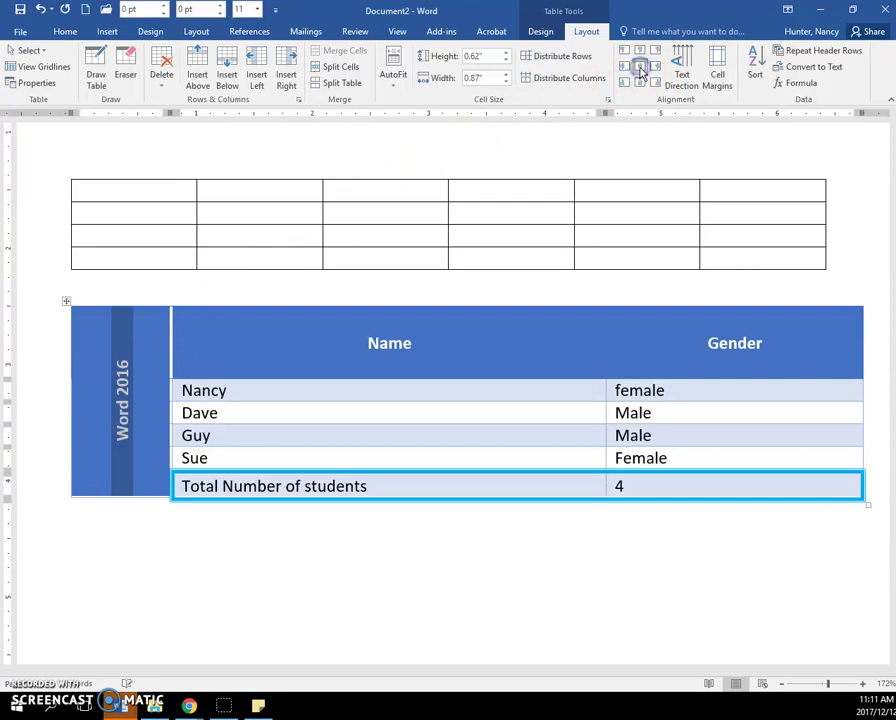
pyautogui.click(65, 31)
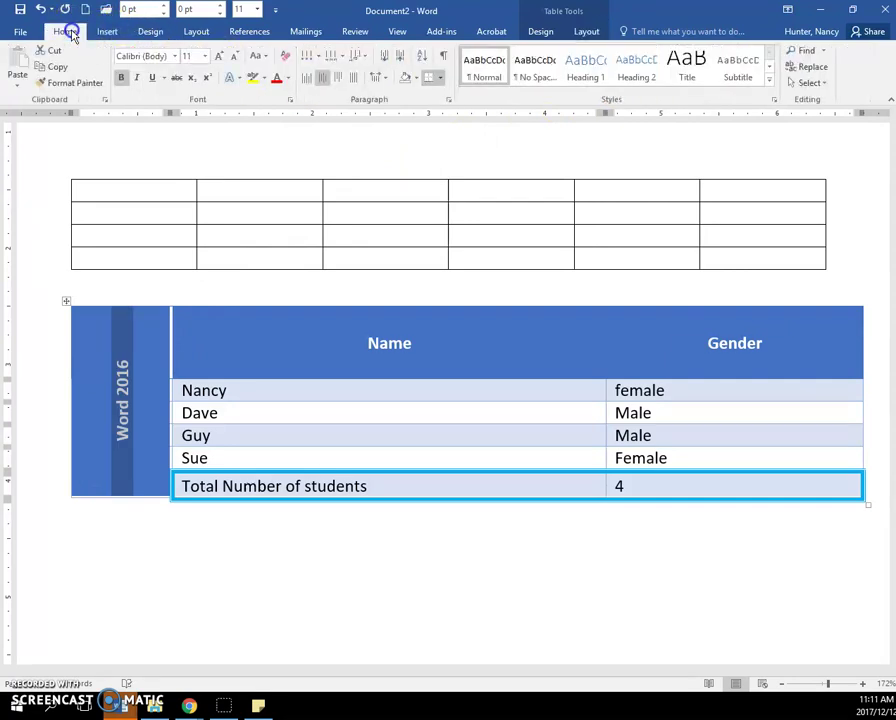
pyautogui.click(220, 57)
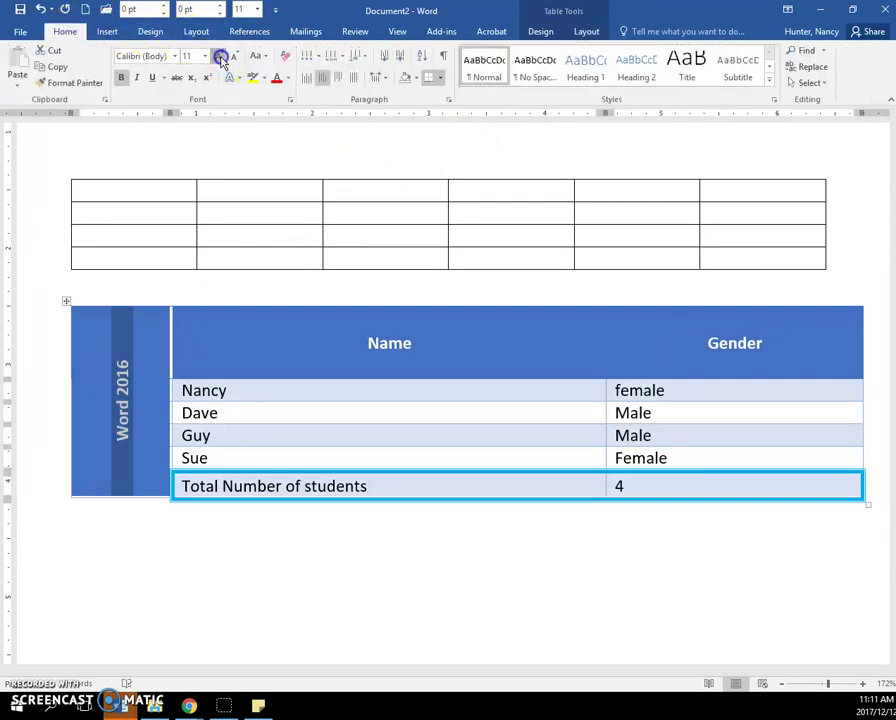
pyautogui.click(220, 57)
pyautogui.click(220, 57)
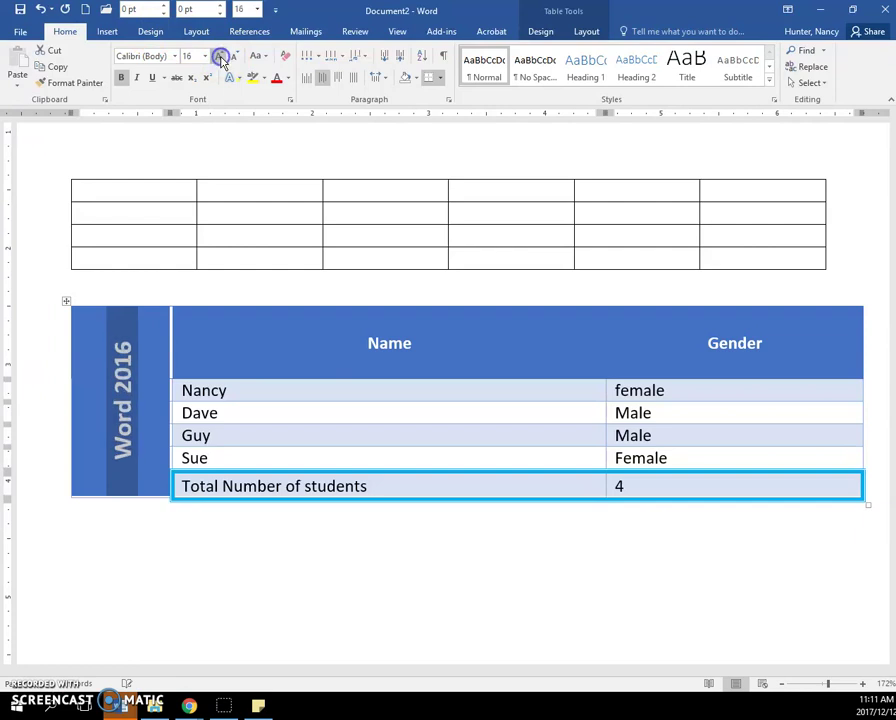
pyautogui.click(226, 414)
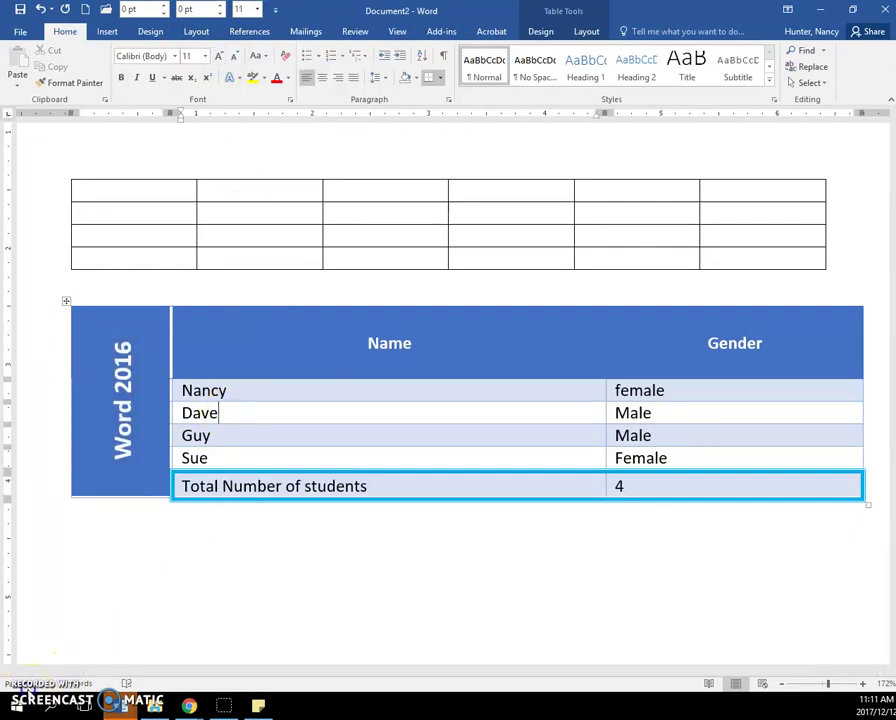
pyautogui.click(100, 540)
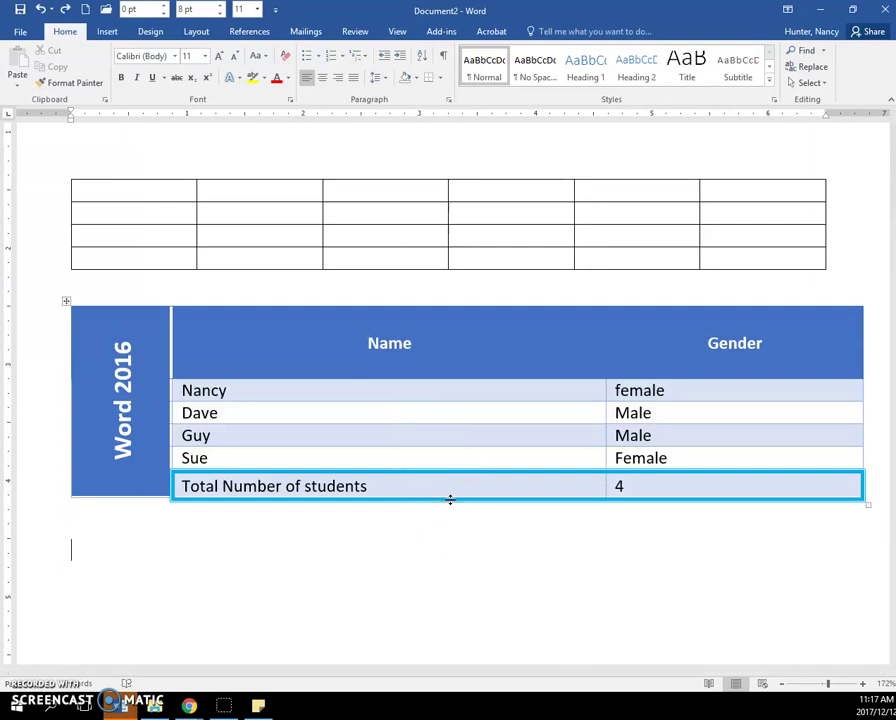
# Step: Make the Total row taller, then distribute all table rows to that equal height
pyautogui.moveTo(450, 500); pyautogui.dragTo(435, 592)
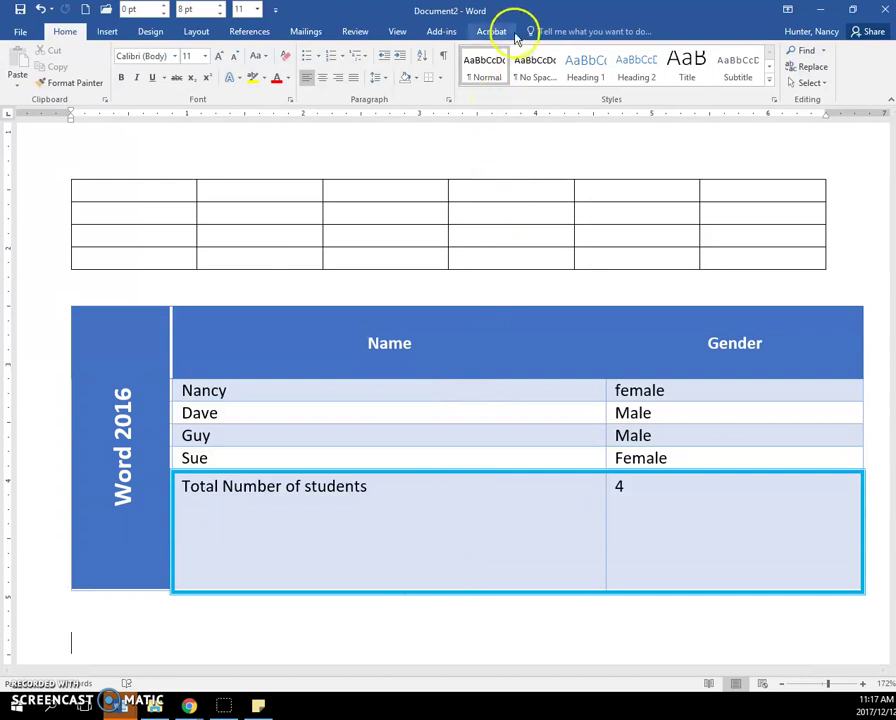
pyautogui.click(372, 486)
pyautogui.click(584, 31)
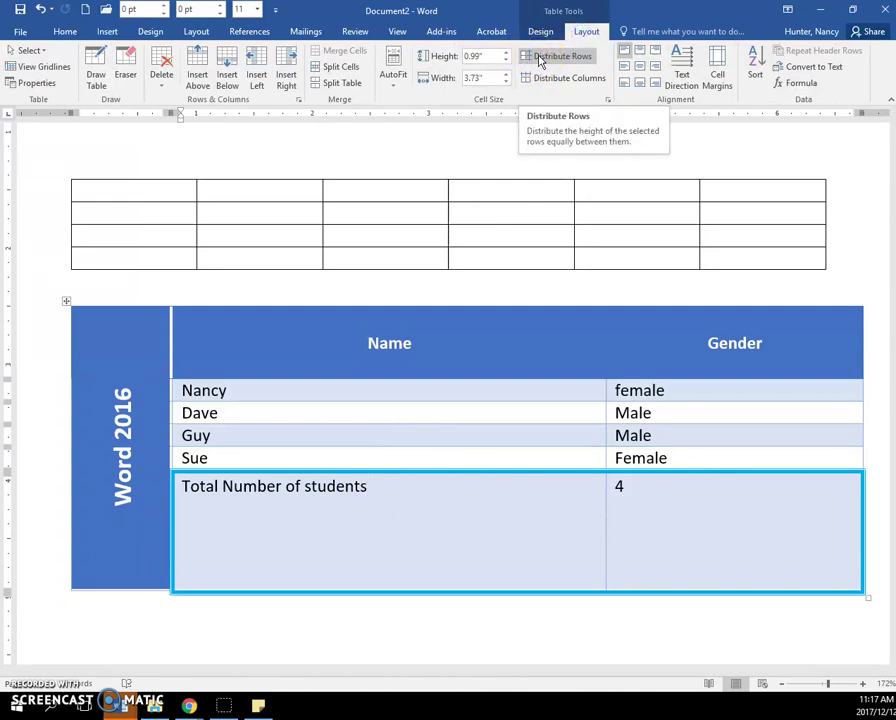
pyautogui.click(541, 58)
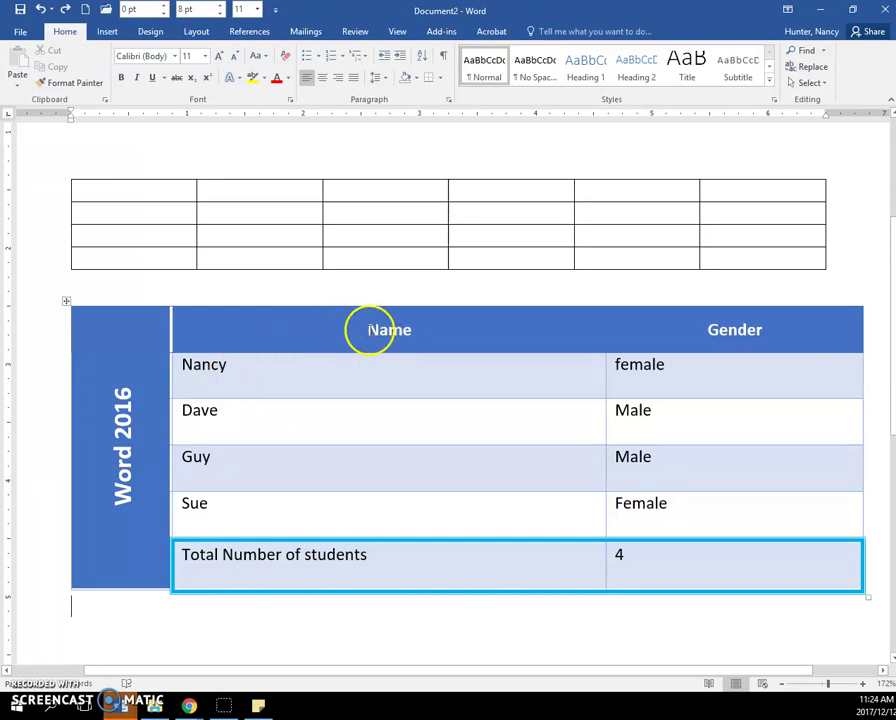
# Step: Select the Name and Gender cells and apply AutoFit Contents so those columns shrink to their text
pyautogui.moveTo(370, 334); pyautogui.dragTo(674, 572)
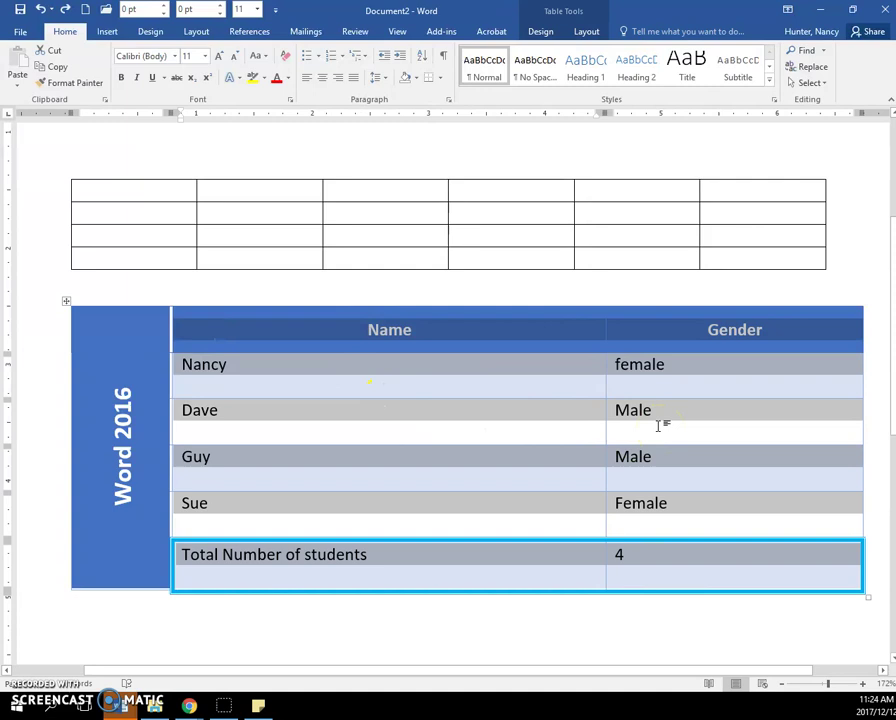
pyautogui.click(590, 32)
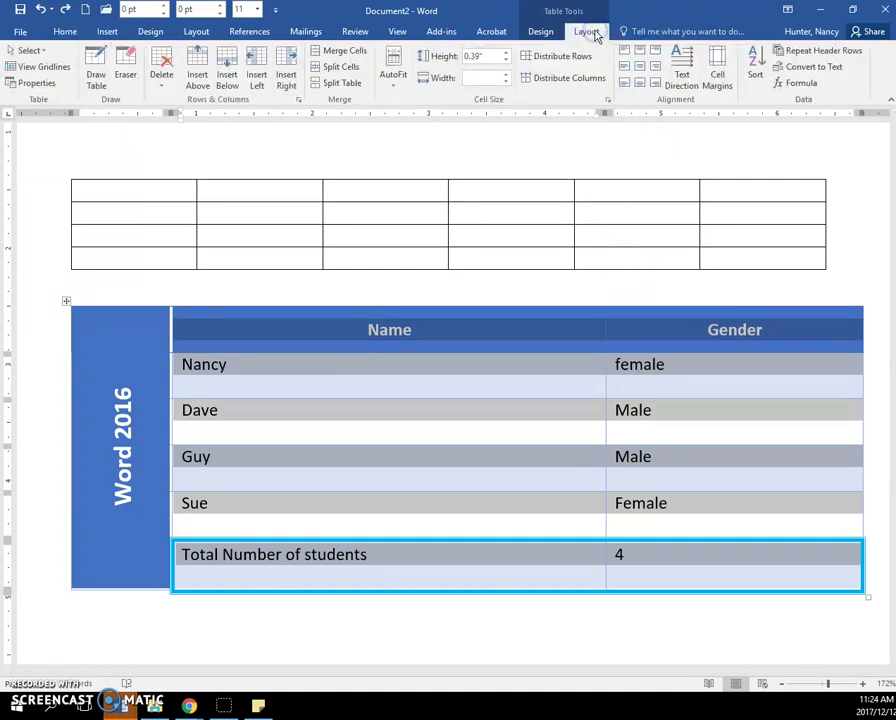
pyautogui.click(398, 83)
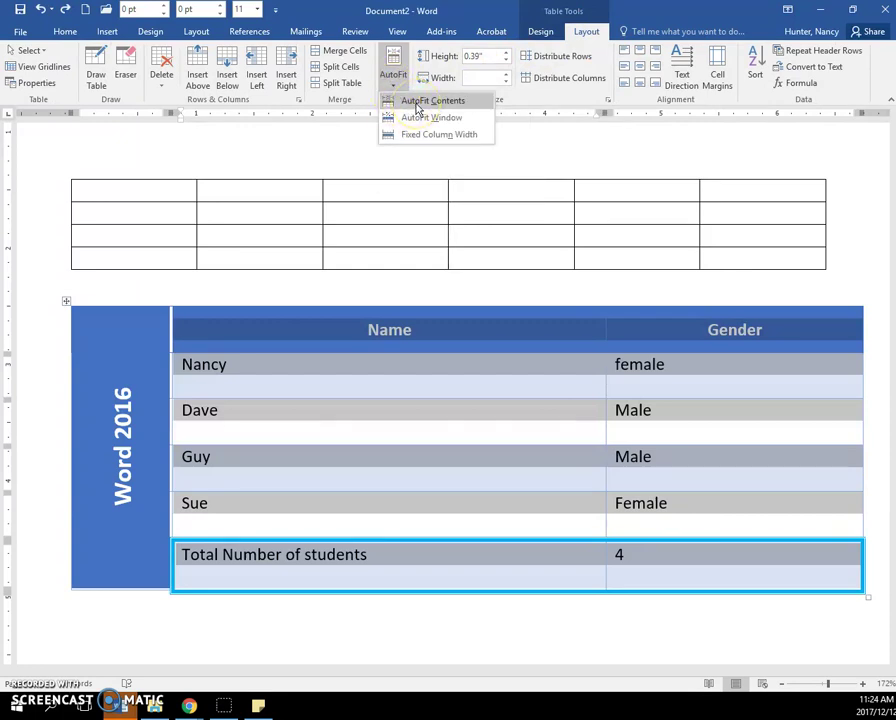
pyautogui.click(418, 102)
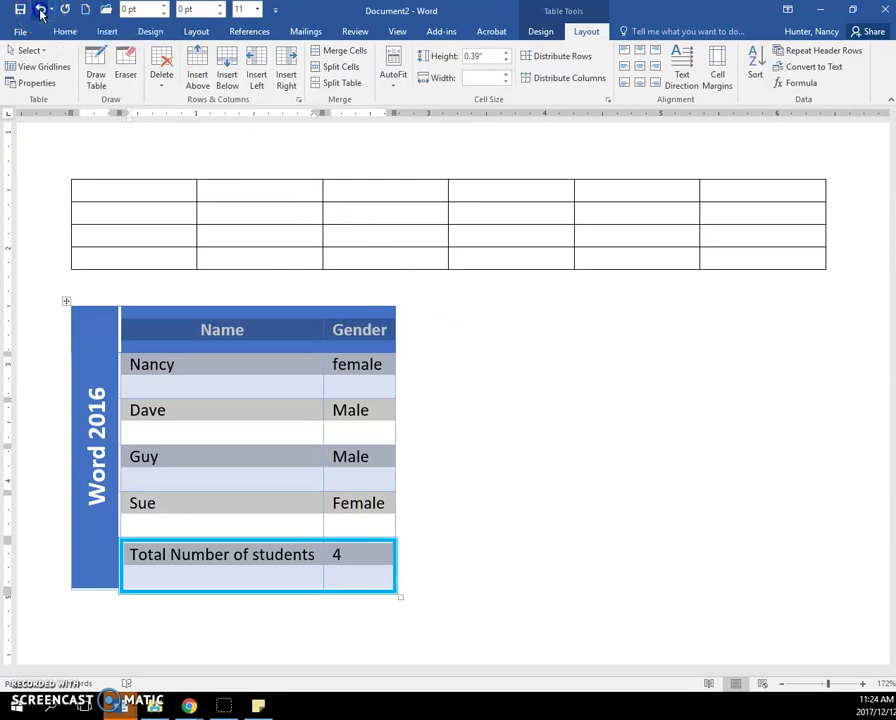
# Step: Undo the AutoFit and widen the Word 2016 column
pyautogui.click(41, 12)
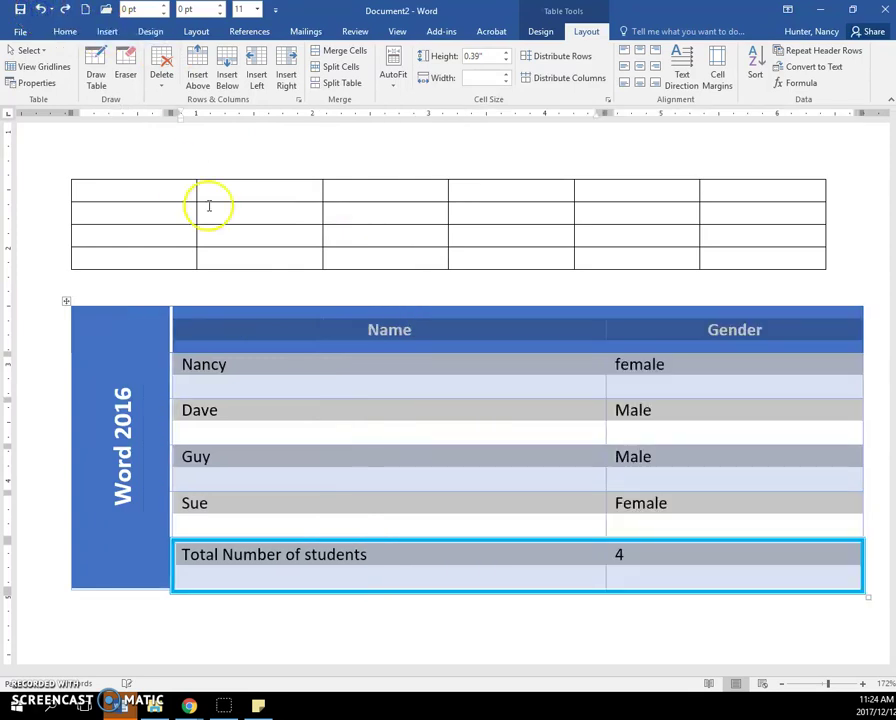
pyautogui.click(323, 467)
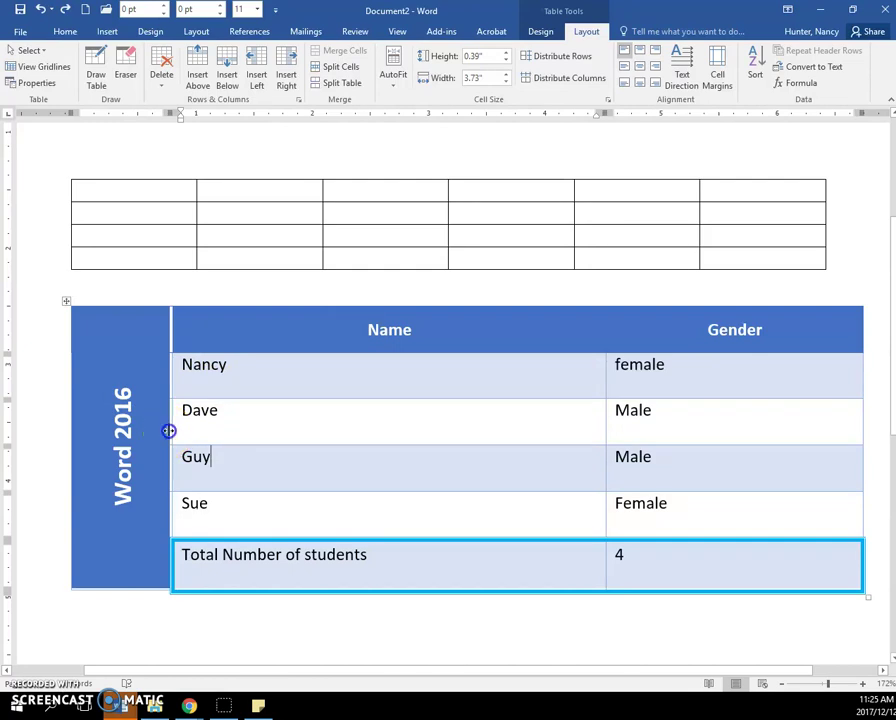
pyautogui.moveTo(170, 430); pyautogui.dragTo(286, 435)
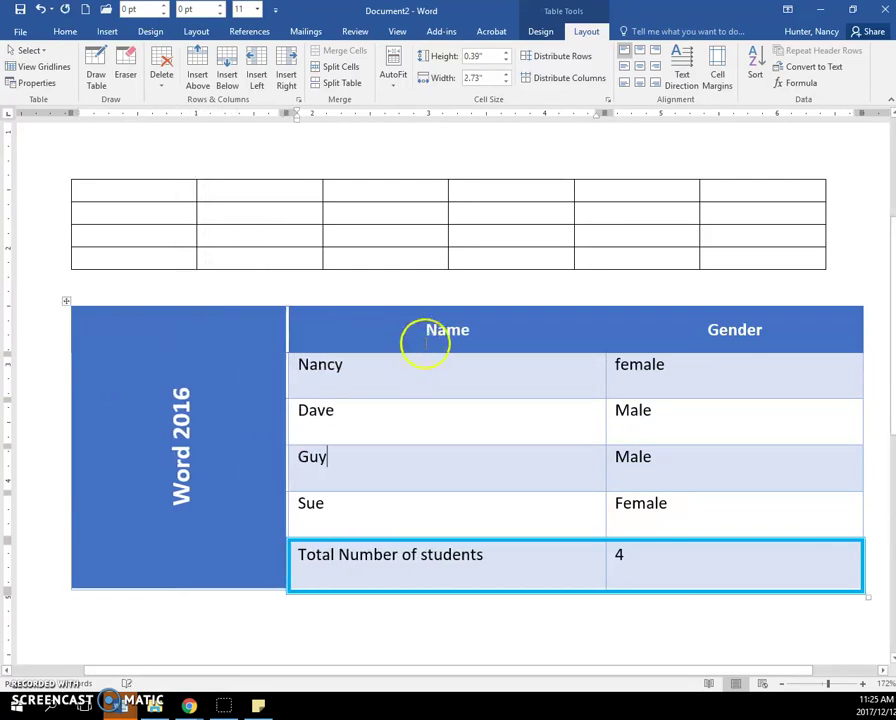
# Step: Re-apply AutoFit Contents to the Name and Gender cells, then drag the table larger
pyautogui.moveTo(424, 336); pyautogui.dragTo(650, 547)
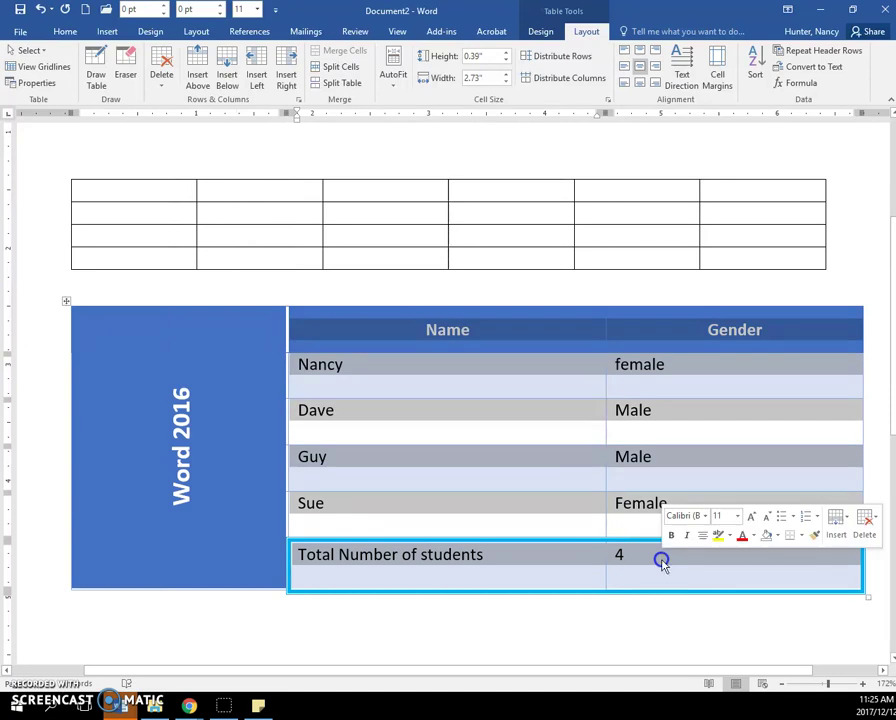
pyautogui.click(394, 82)
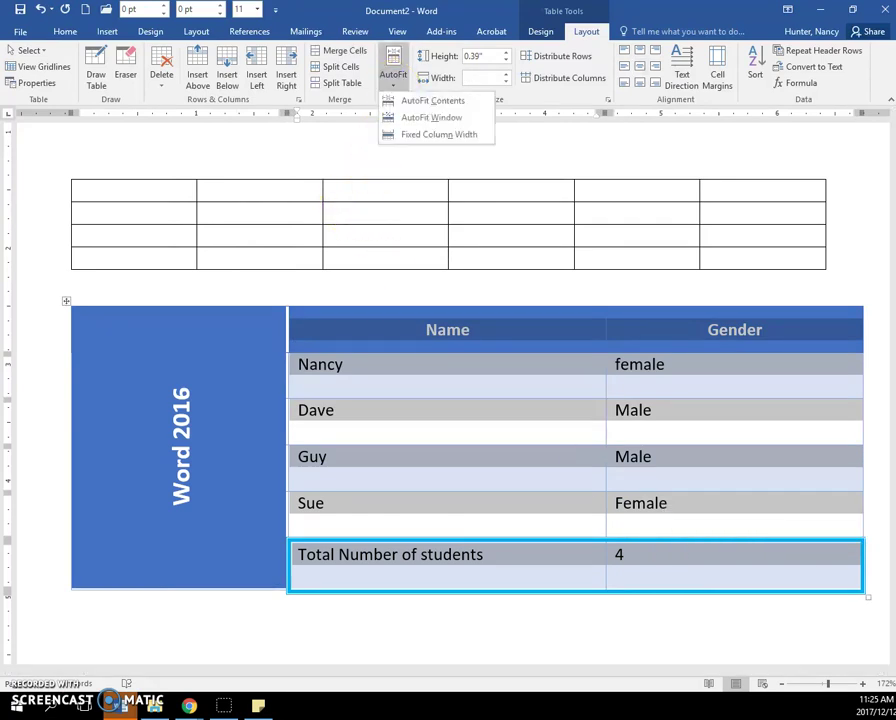
pyautogui.click(396, 100)
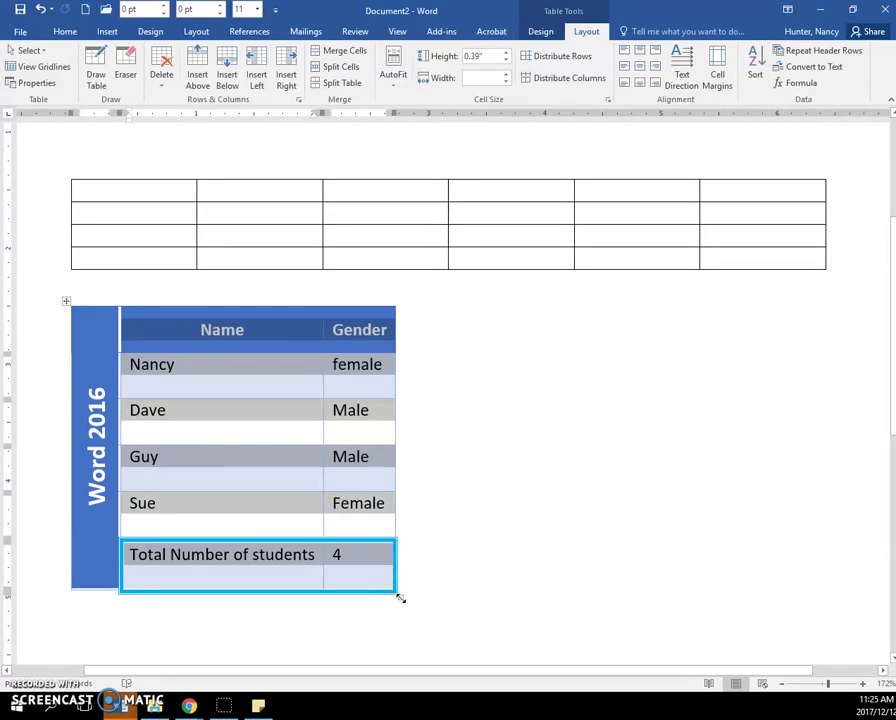
pyautogui.moveTo(400, 598); pyautogui.dragTo(642, 575)
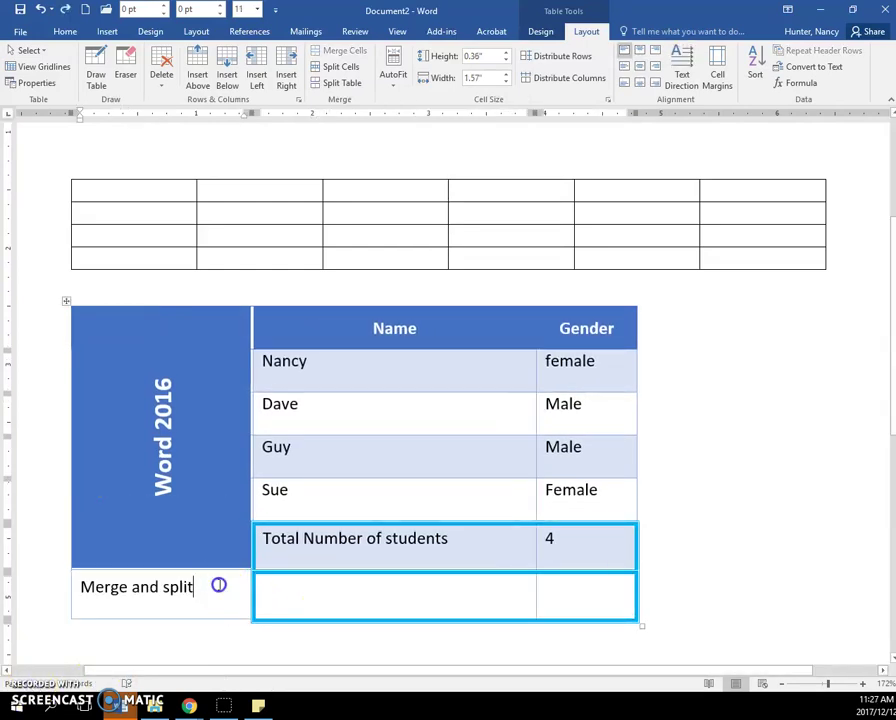
# Step: Merge the 'Merge and split' cell with its neighbour, then split that row into 3 columns
pyautogui.moveTo(82, 586); pyautogui.dragTo(579, 605)
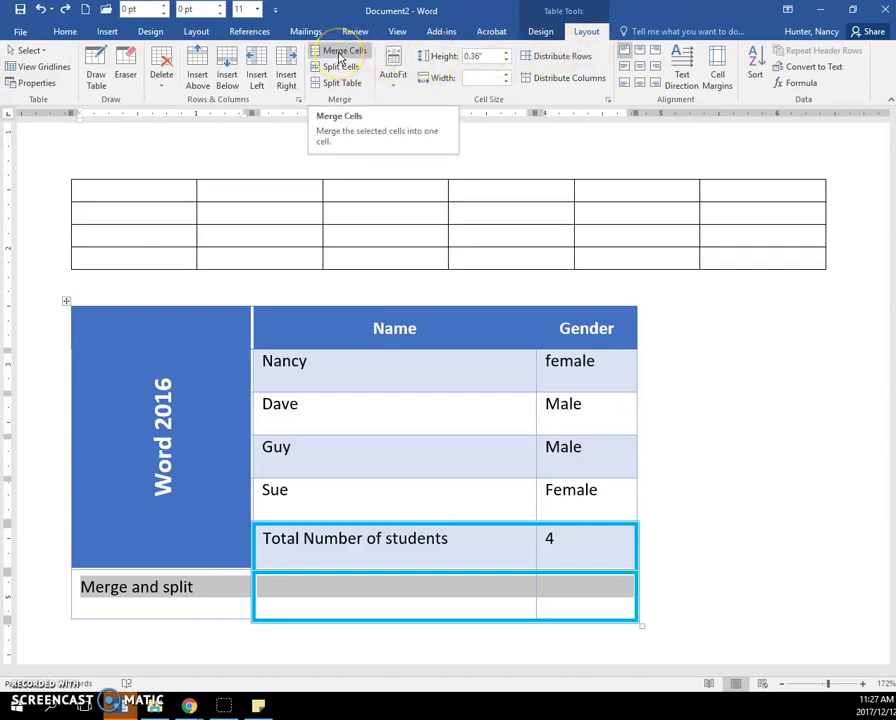
pyautogui.click(340, 58)
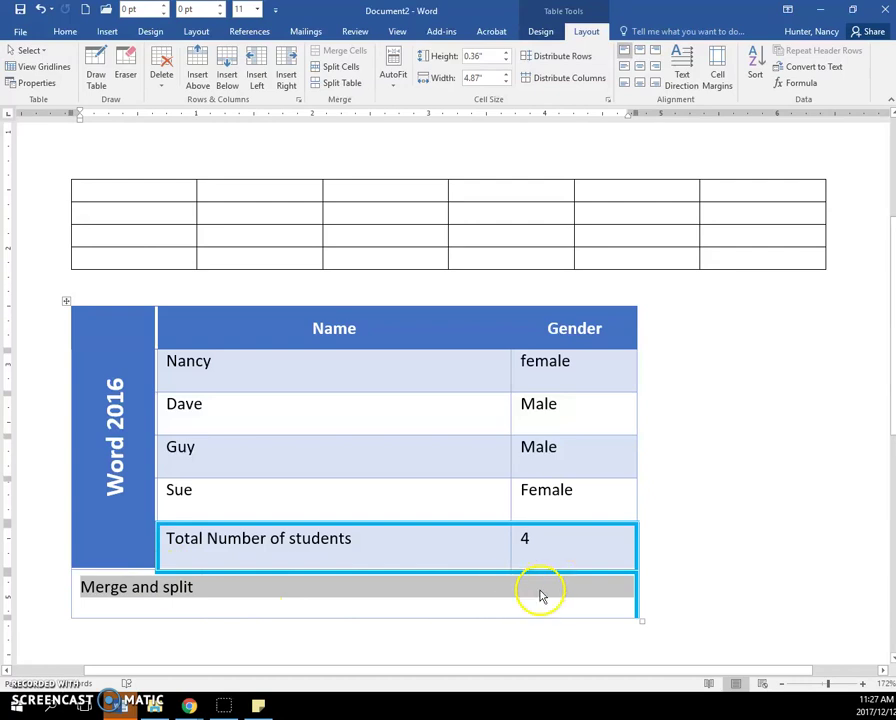
pyautogui.click(536, 590)
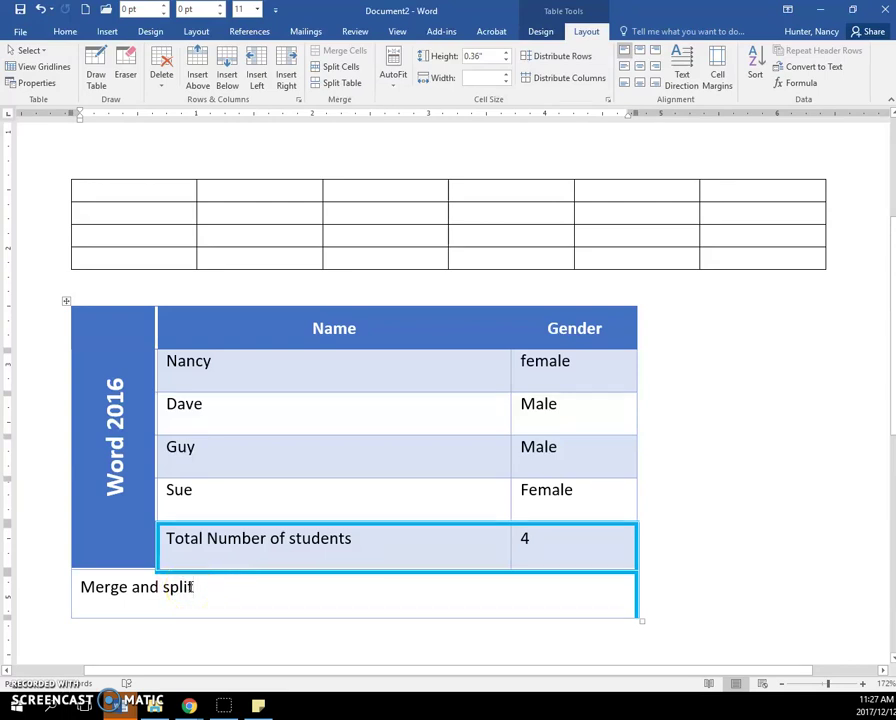
pyautogui.click(341, 68)
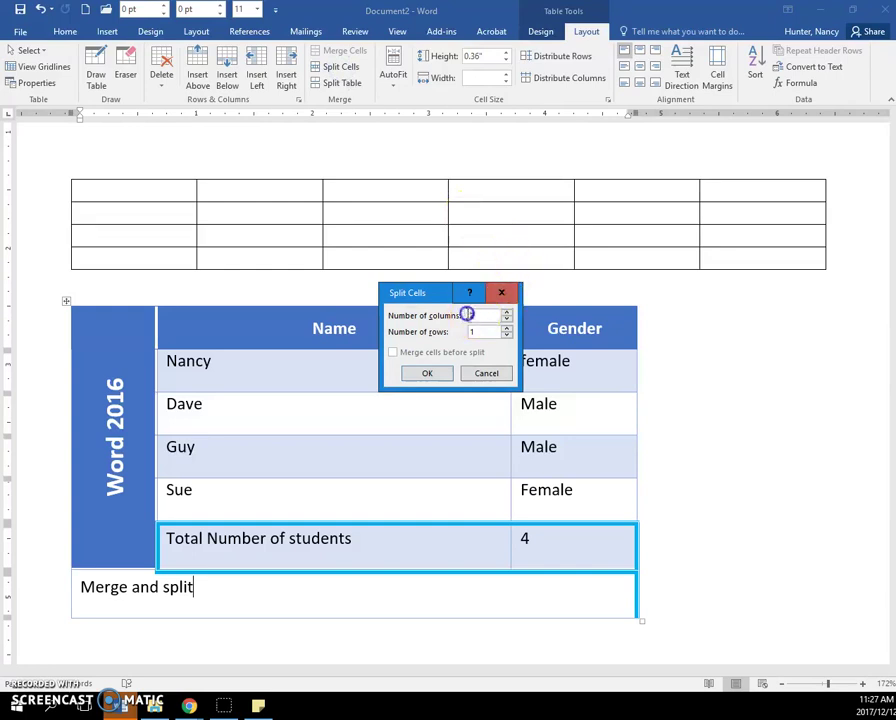
pyautogui.click(507, 311)
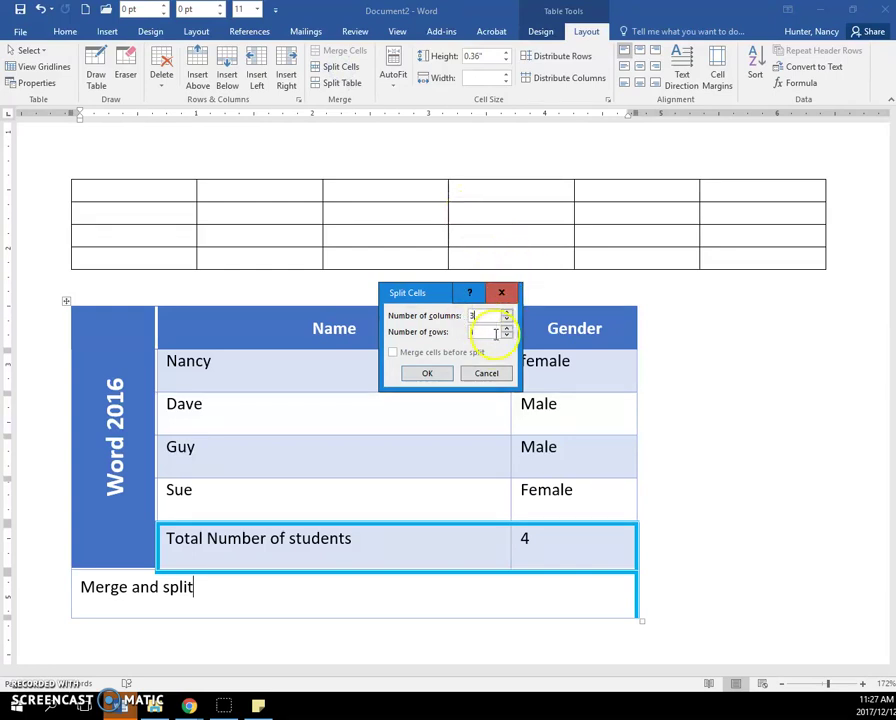
pyautogui.click(427, 373)
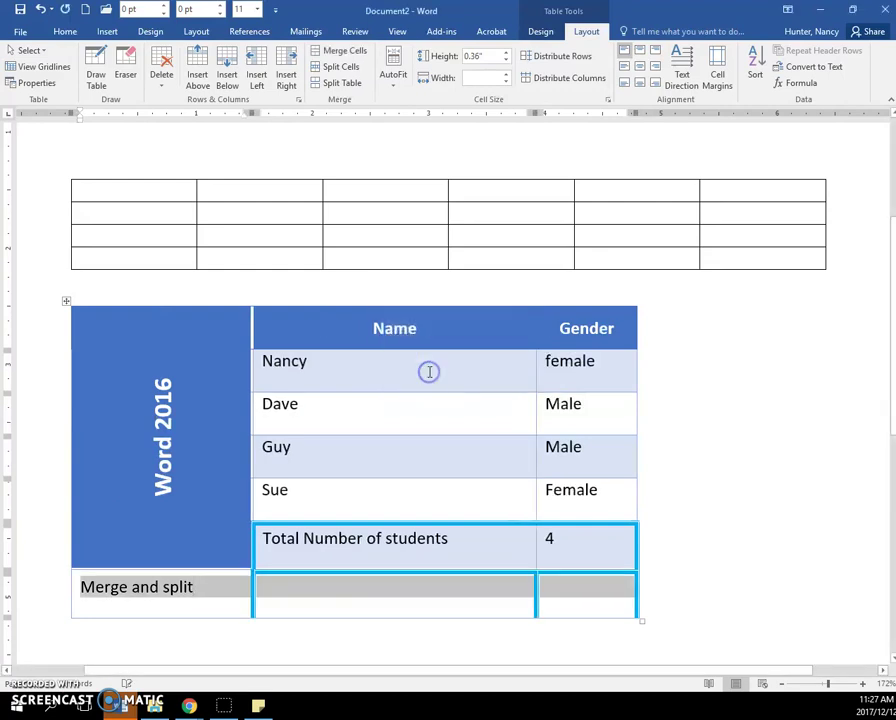
pyautogui.click(365, 587)
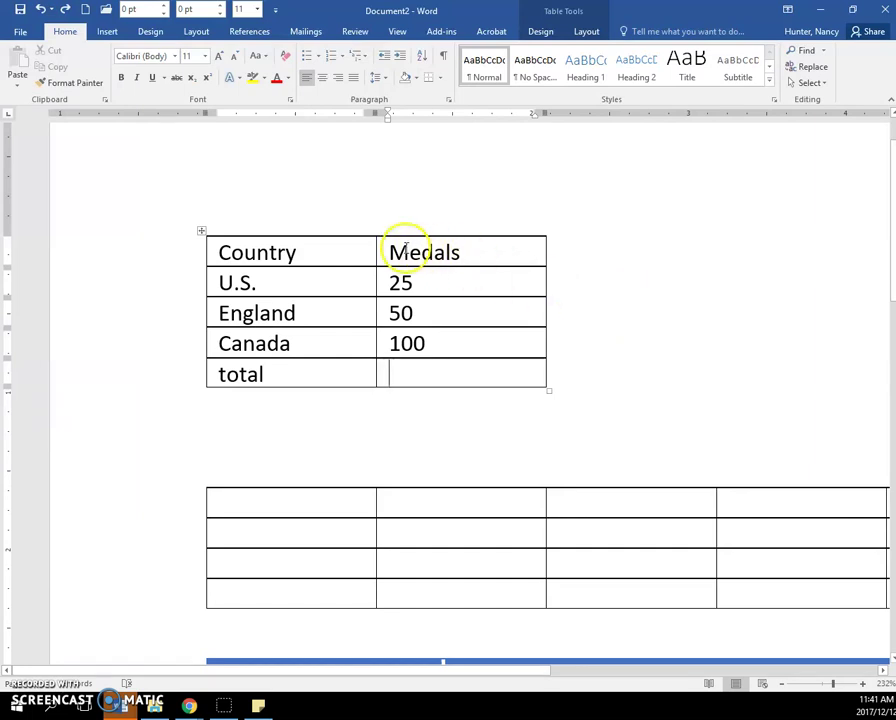
# Step: After trying Medals column selections, select the U.S., England and Canada country cells
pyautogui.moveTo(390, 242); pyautogui.dragTo(416, 362)
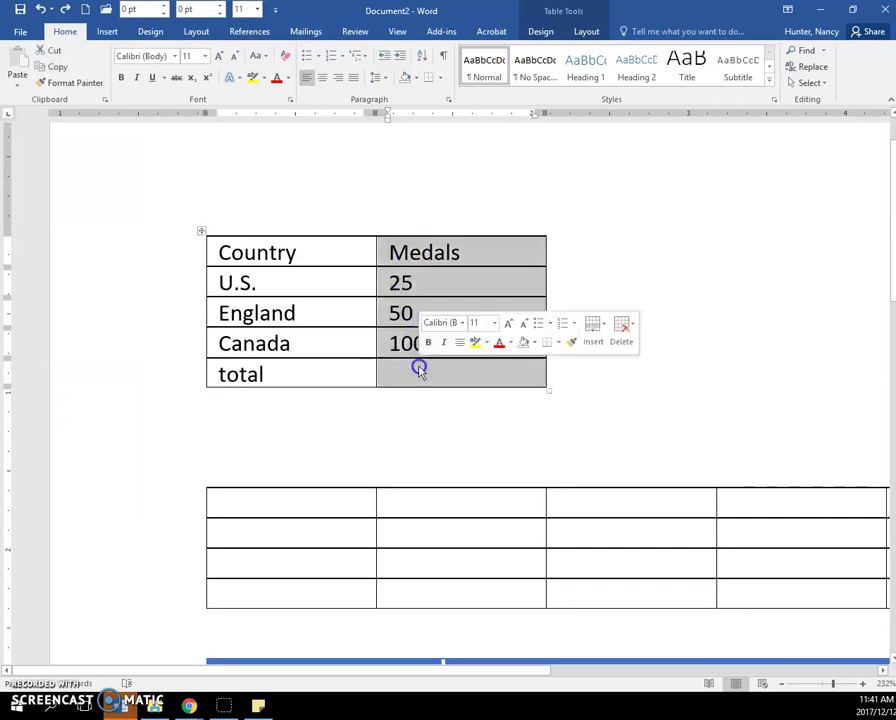
pyautogui.click(440, 281)
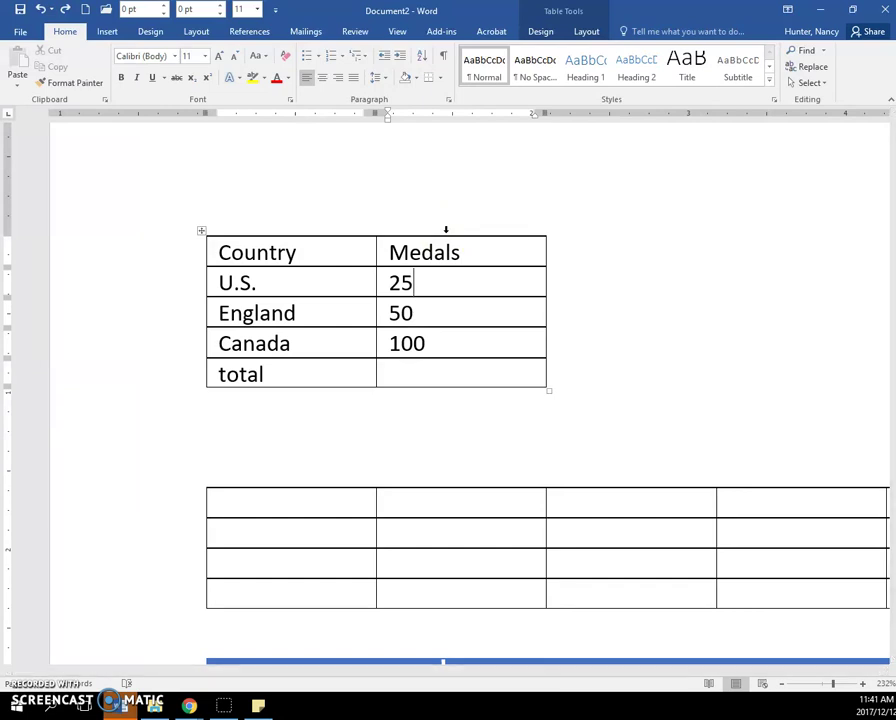
pyautogui.click(446, 230)
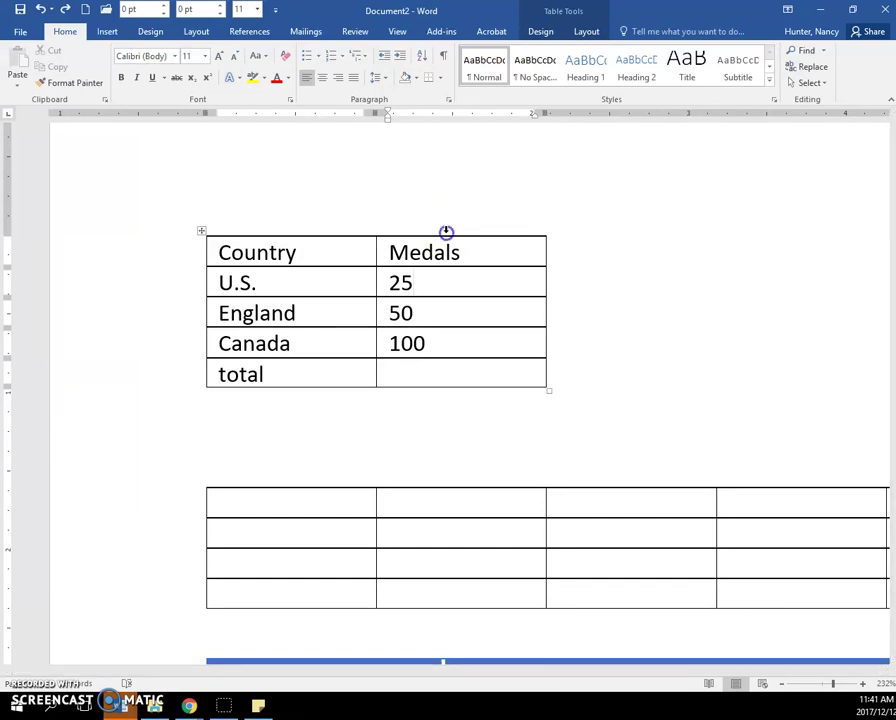
pyautogui.click(447, 314)
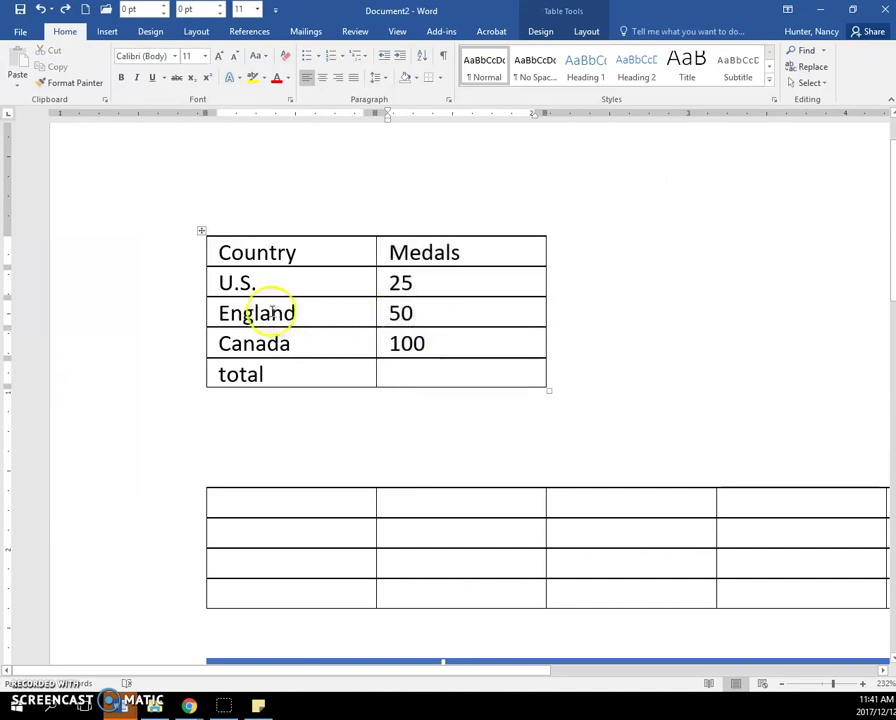
pyautogui.moveTo(219, 283); pyautogui.dragTo(283, 345)
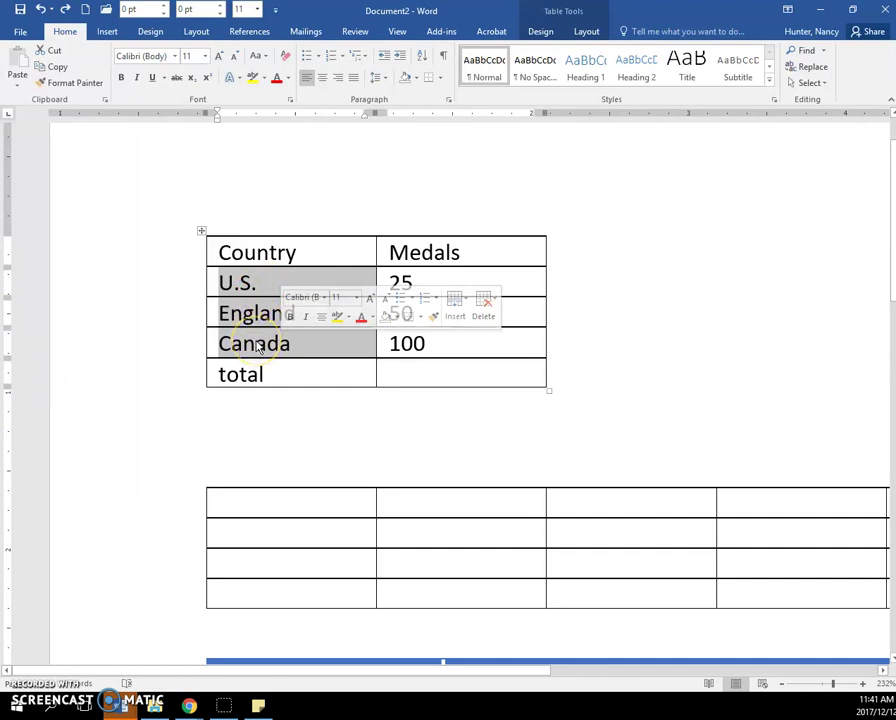
# Step: Sort the selected rows by Column 1 ascending, giving Canada 100, England 50, U.S. 25
pyautogui.click(585, 35)
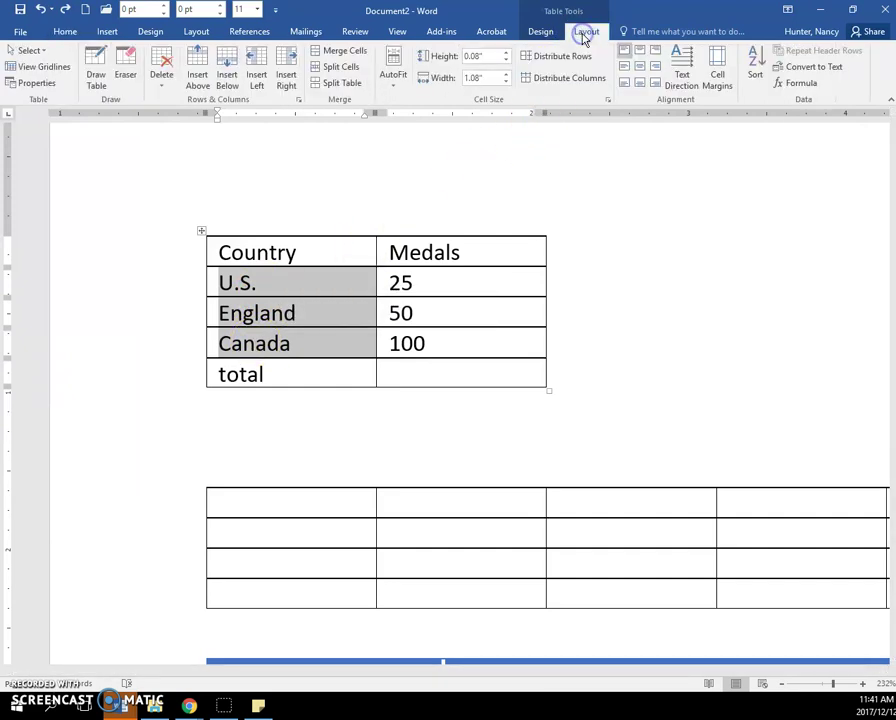
pyautogui.click(757, 67)
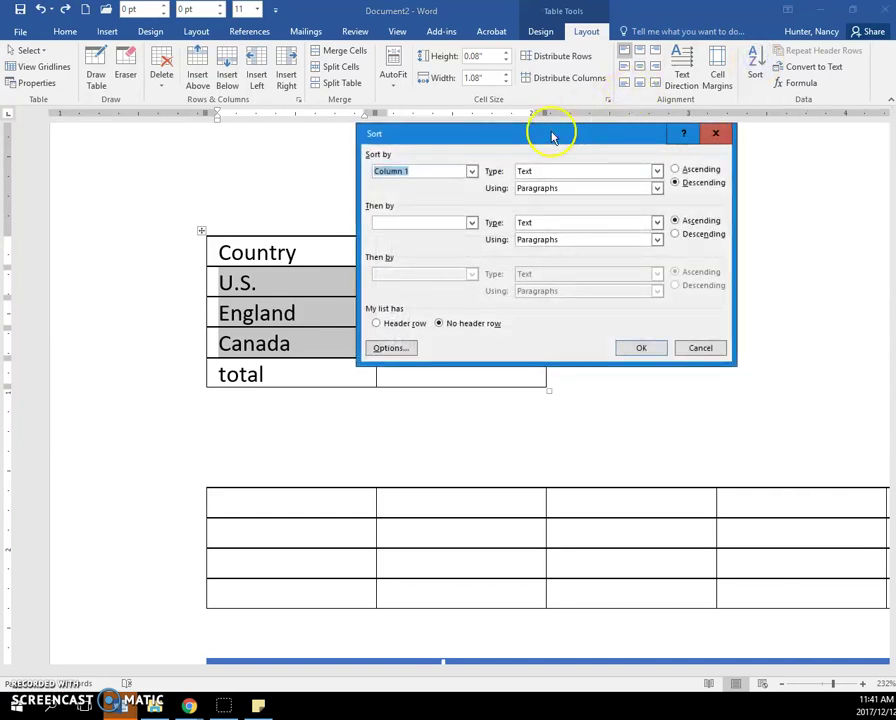
pyautogui.moveTo(551, 137); pyautogui.dragTo(583, 162)
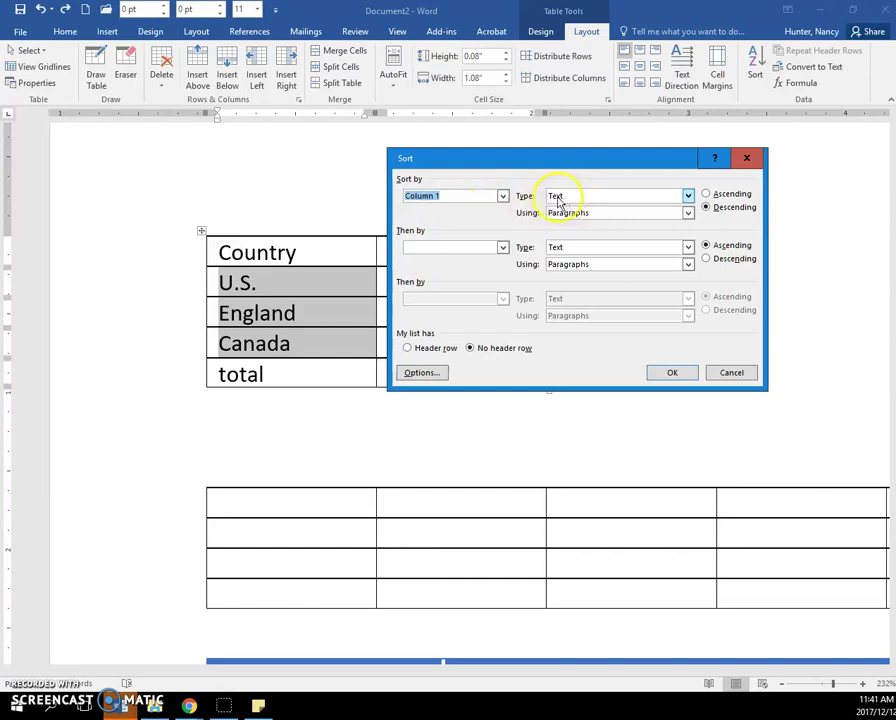
pyautogui.click(706, 195)
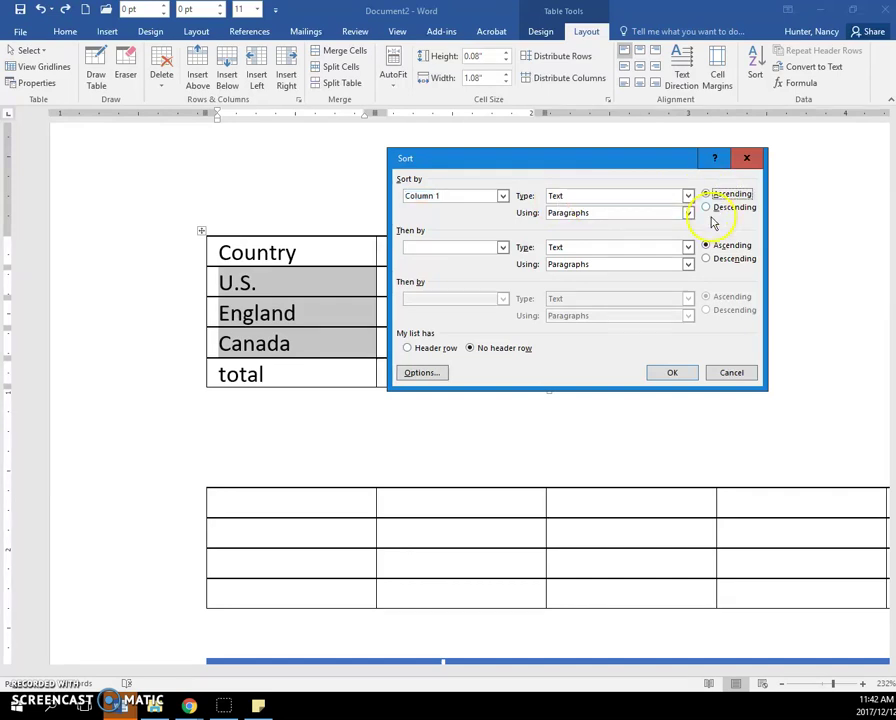
pyautogui.click(676, 372)
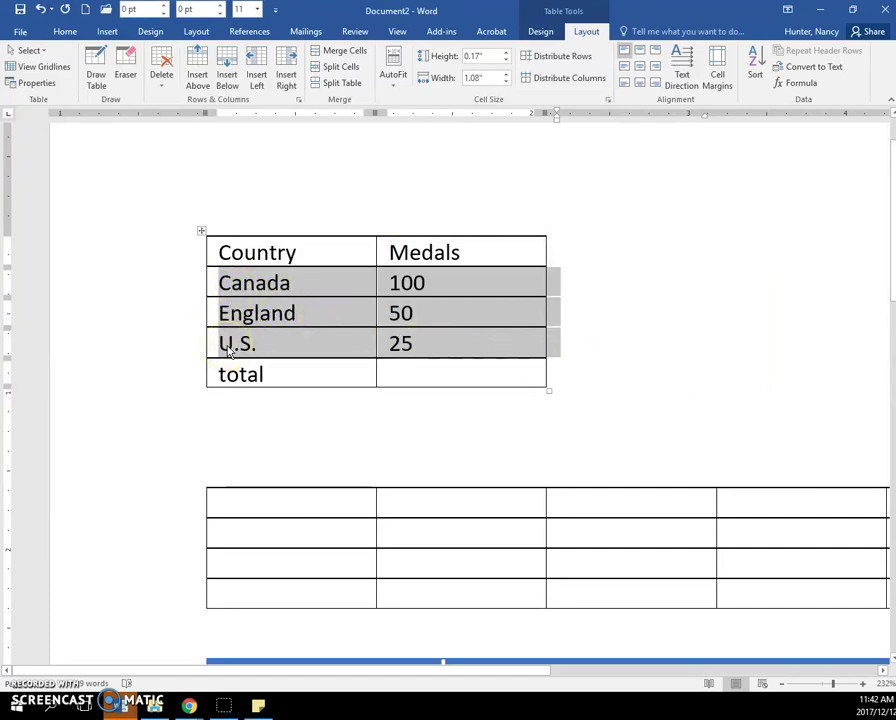
pyautogui.click(642, 352)
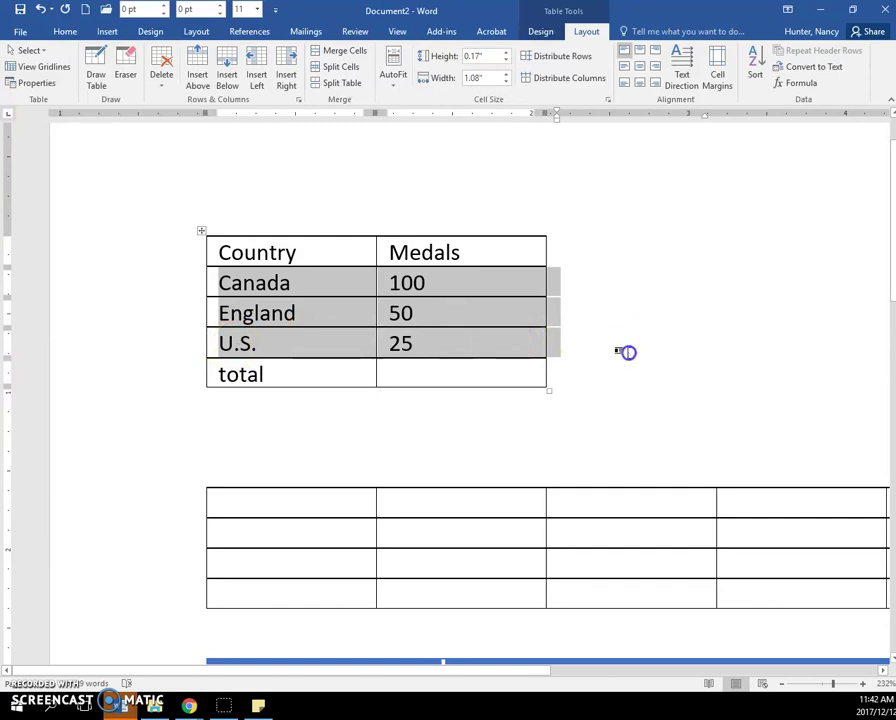
# Step: Insert a =SUM(ABOVE) formula in the empty total Medals cell, showing 175
pyautogui.click(403, 375)
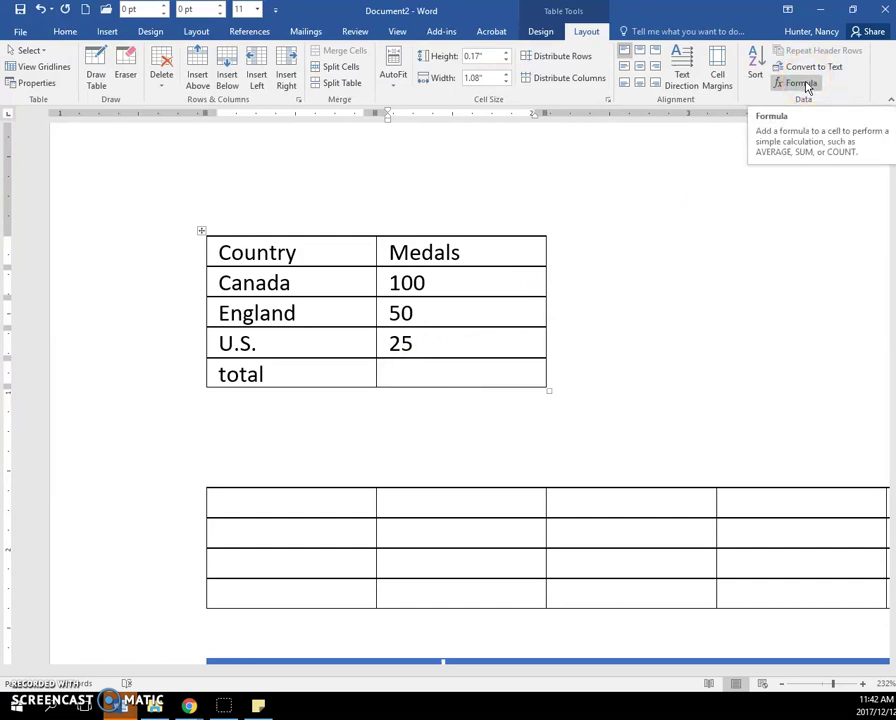
pyautogui.click(807, 87)
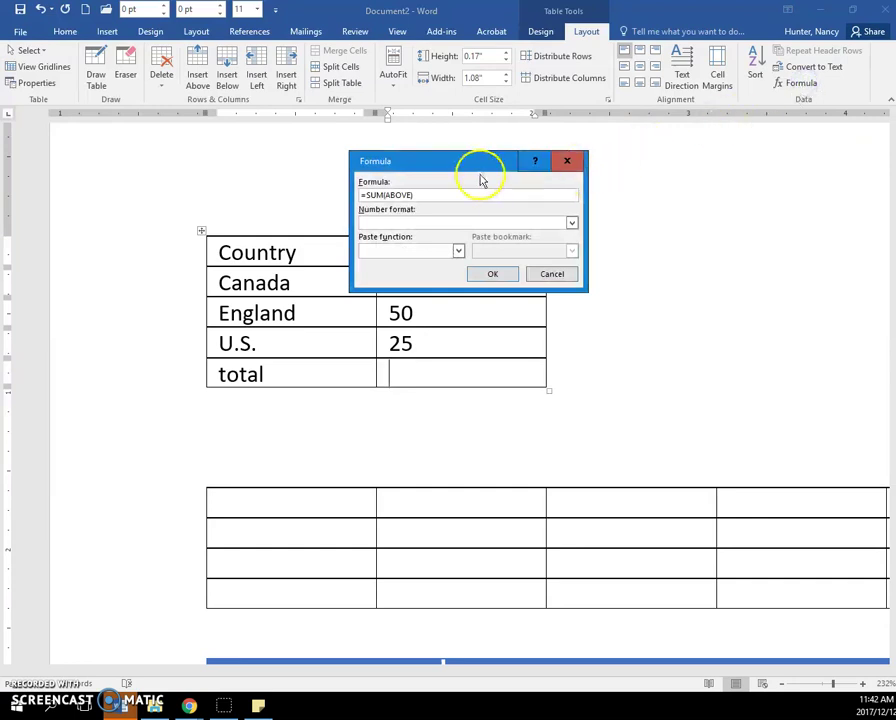
pyautogui.moveTo(472, 168); pyautogui.dragTo(685, 268)
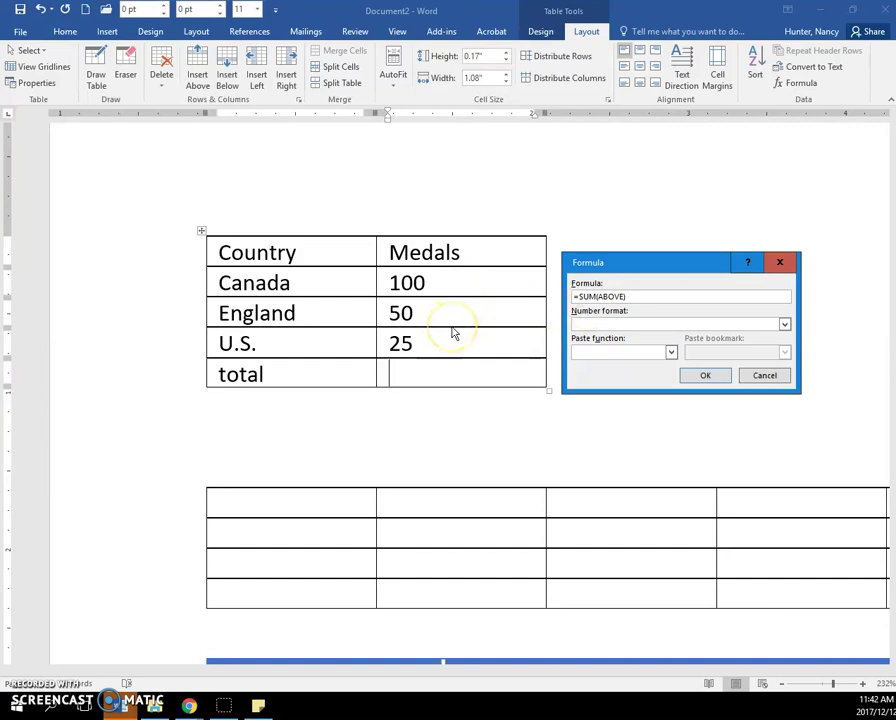
pyautogui.click(708, 378)
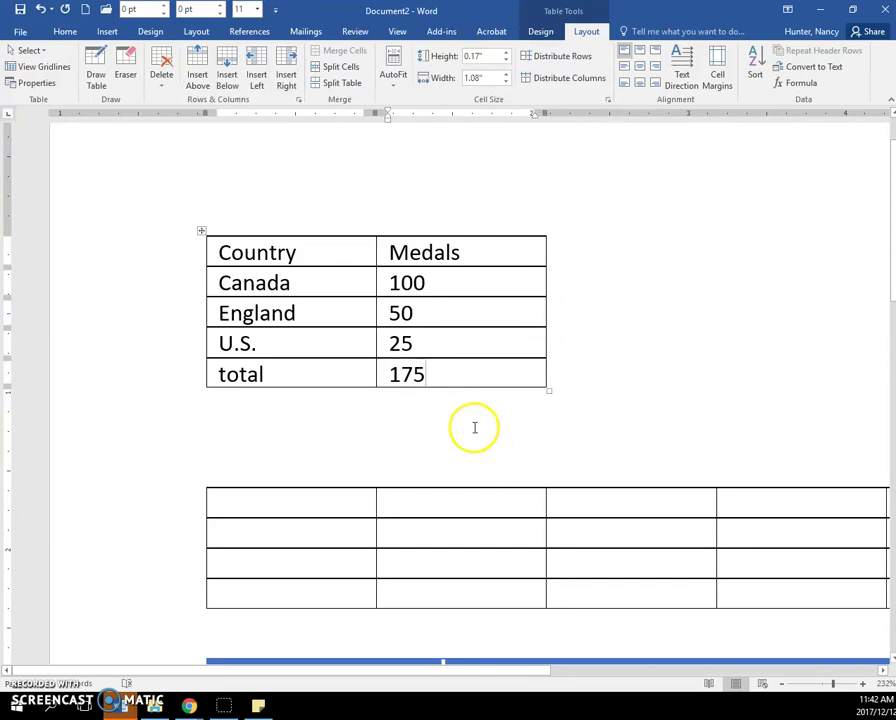
# Step: Change England's medal count from 50 to 100
pyautogui.click(420, 315)
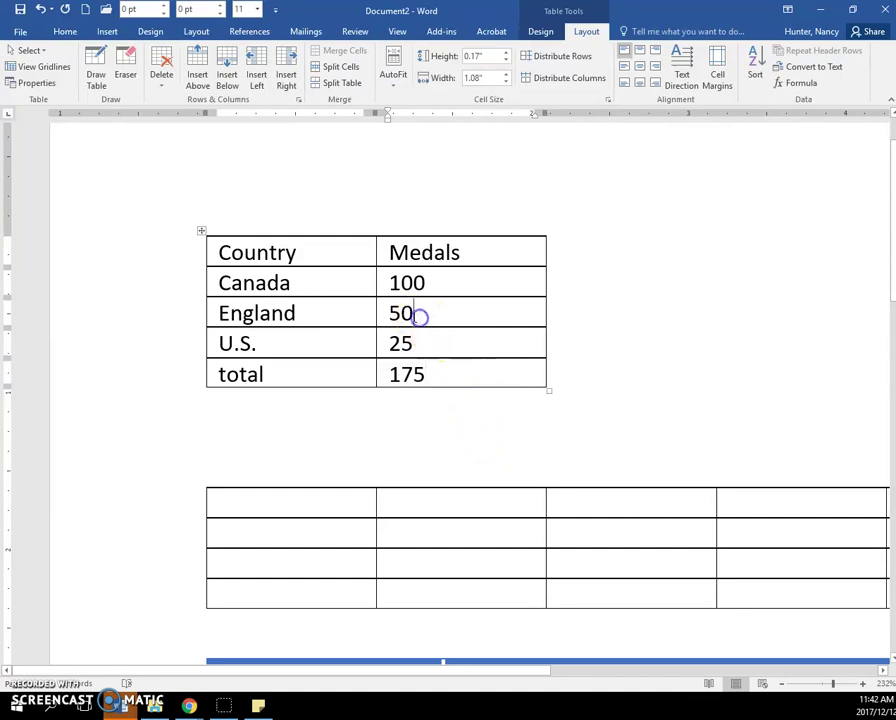
pyautogui.moveTo(391, 313); pyautogui.dragTo(418, 312)
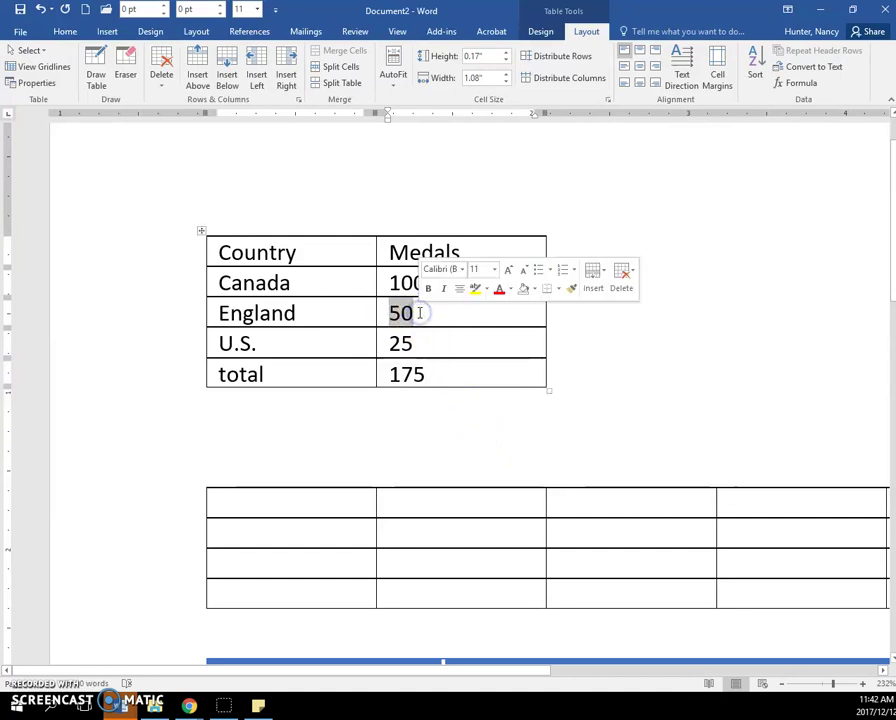
pyautogui.write('100')
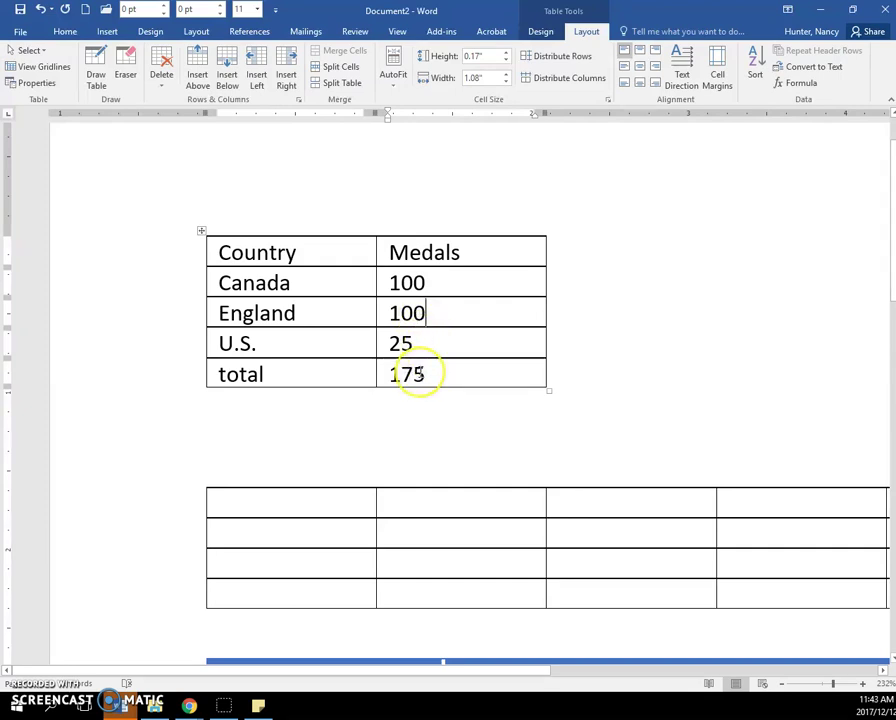
# Step: Replace the outdated total 175 with 225
pyautogui.click(420, 372)
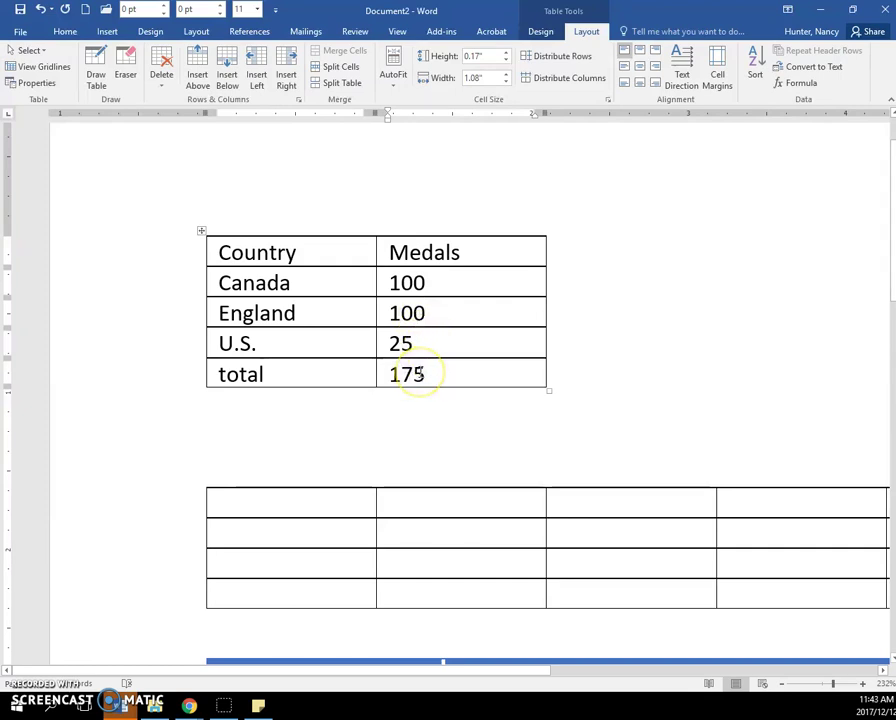
pyautogui.click(467, 407)
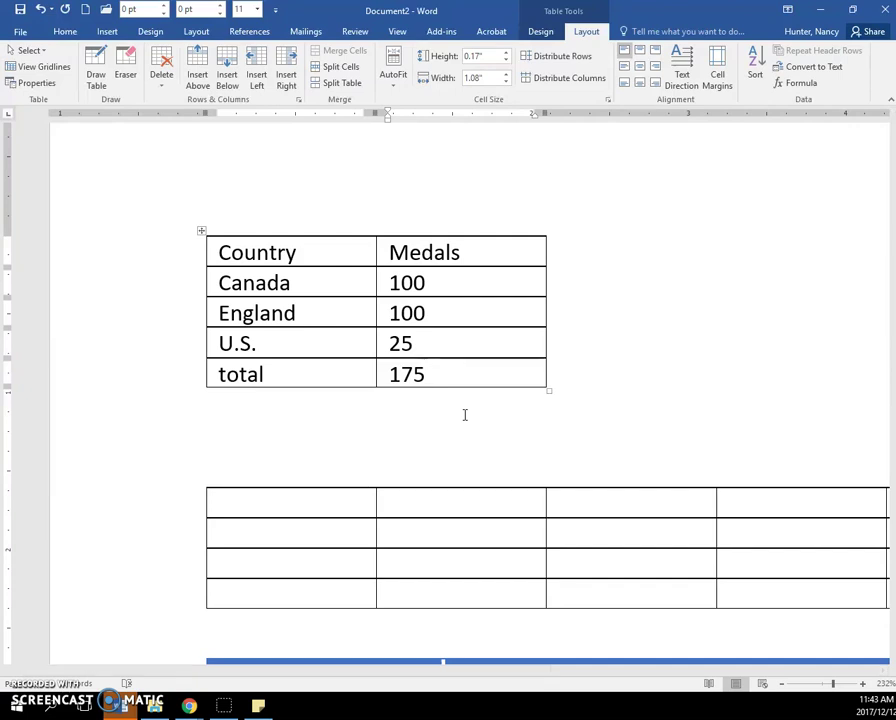
pyautogui.click(422, 377)
pyautogui.doubleClick(413, 373)
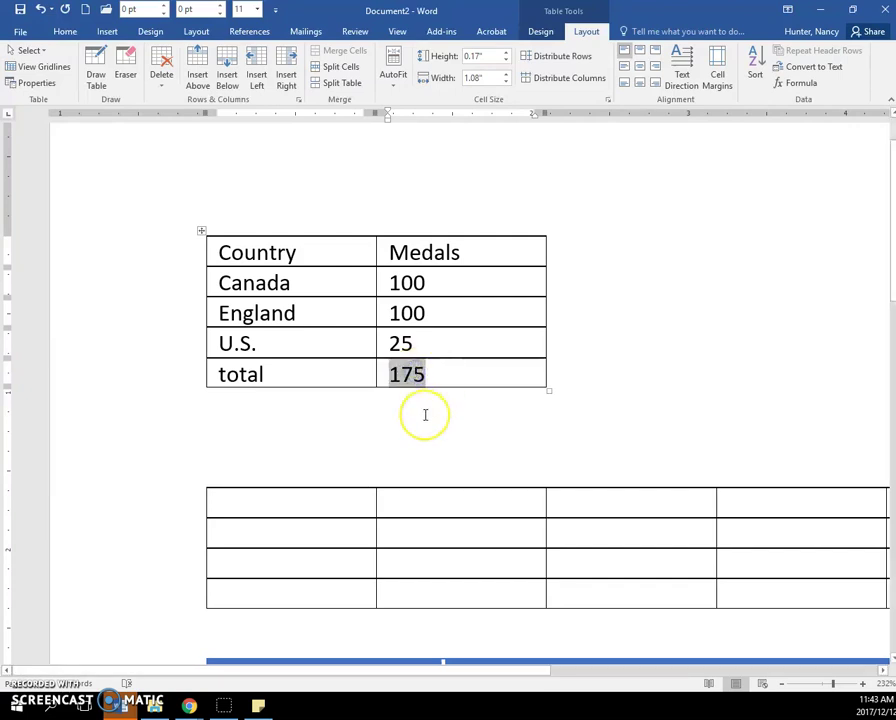
pyautogui.write('225')
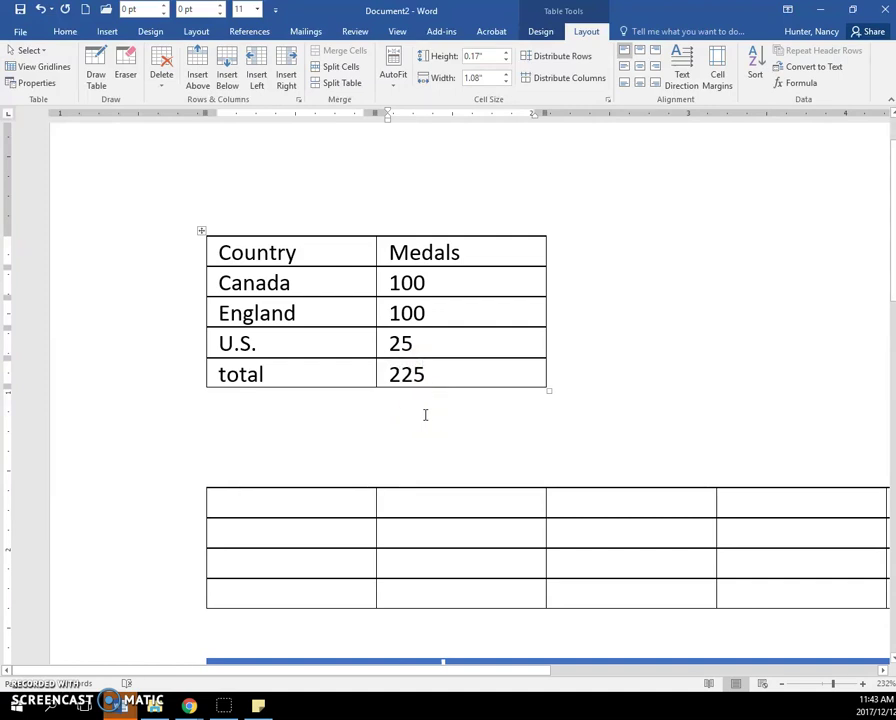